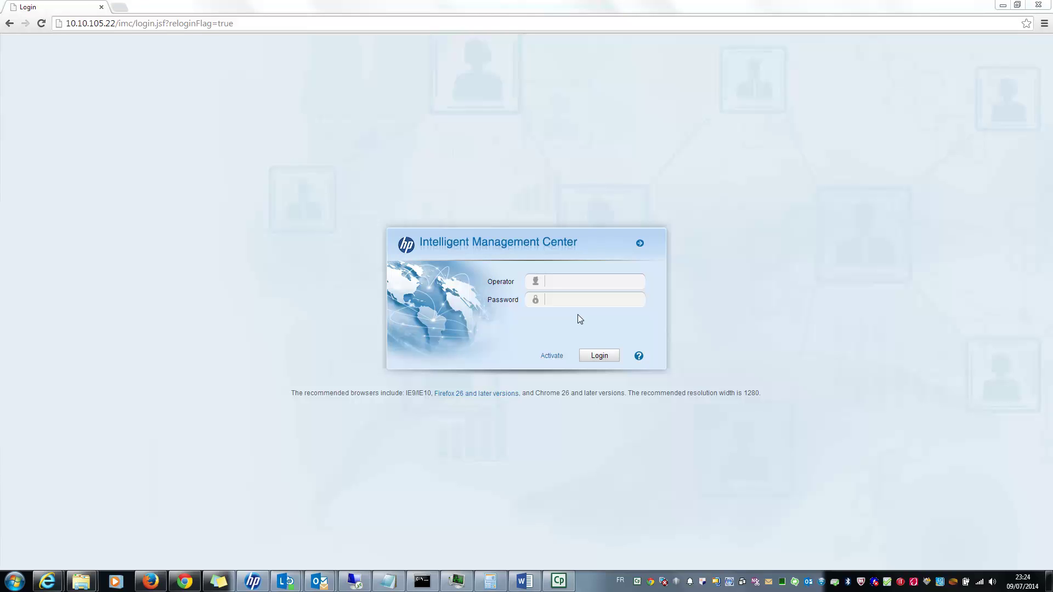
# Enter the operator name and the account password in the IMC login form.
pyautogui.click(587, 283)
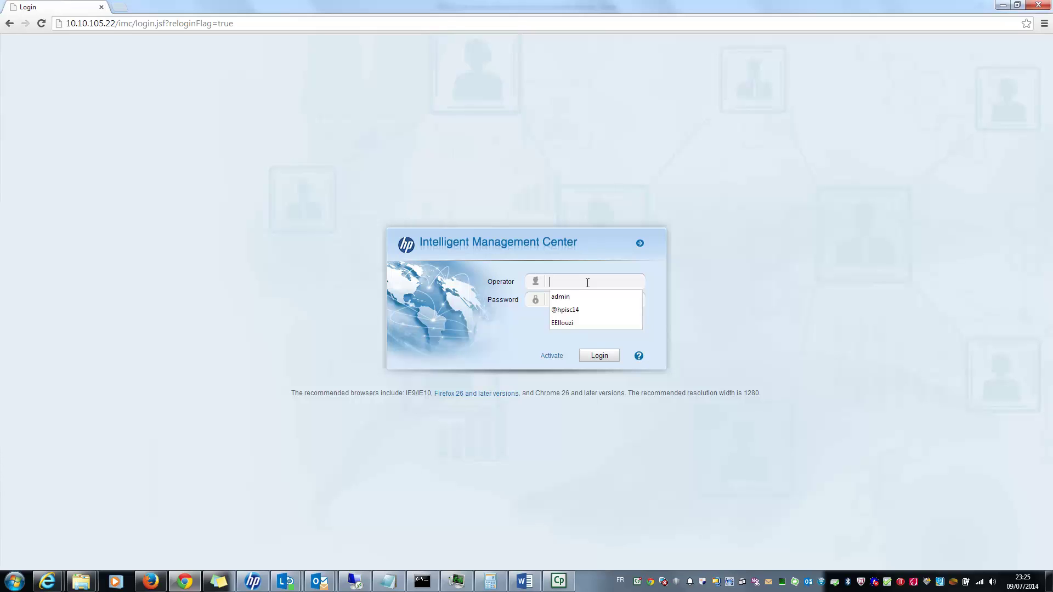
pyautogui.write('admin')
pyautogui.press('Tab')
pyautogui.write('admin1234')
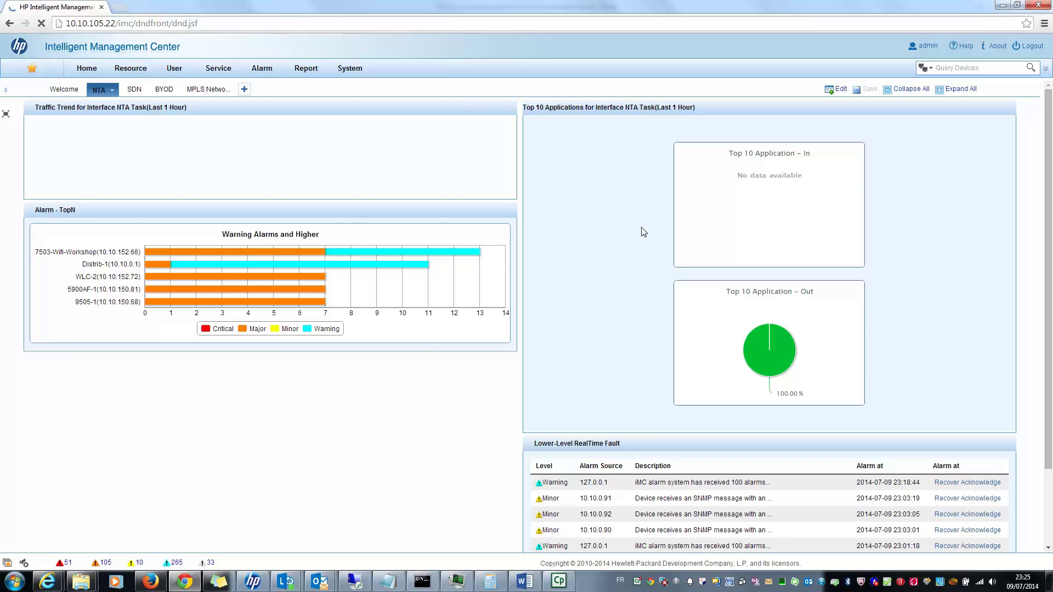
# Go to Service > Configuration Center > Configuration Templates.
pyautogui.click(218, 69)
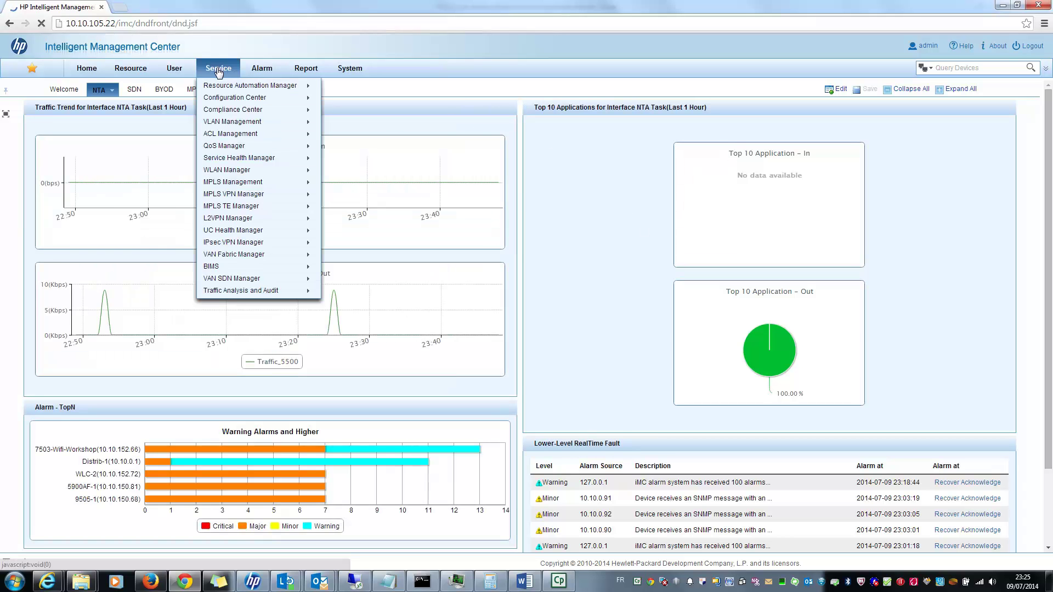
pyautogui.moveTo(237, 101)
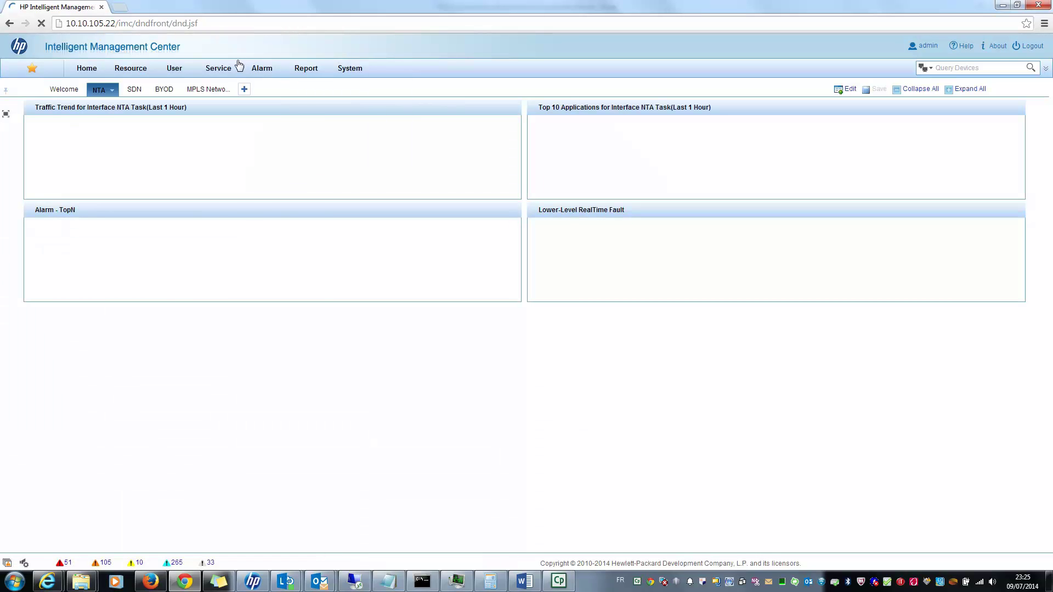
pyautogui.moveTo(227, 71)
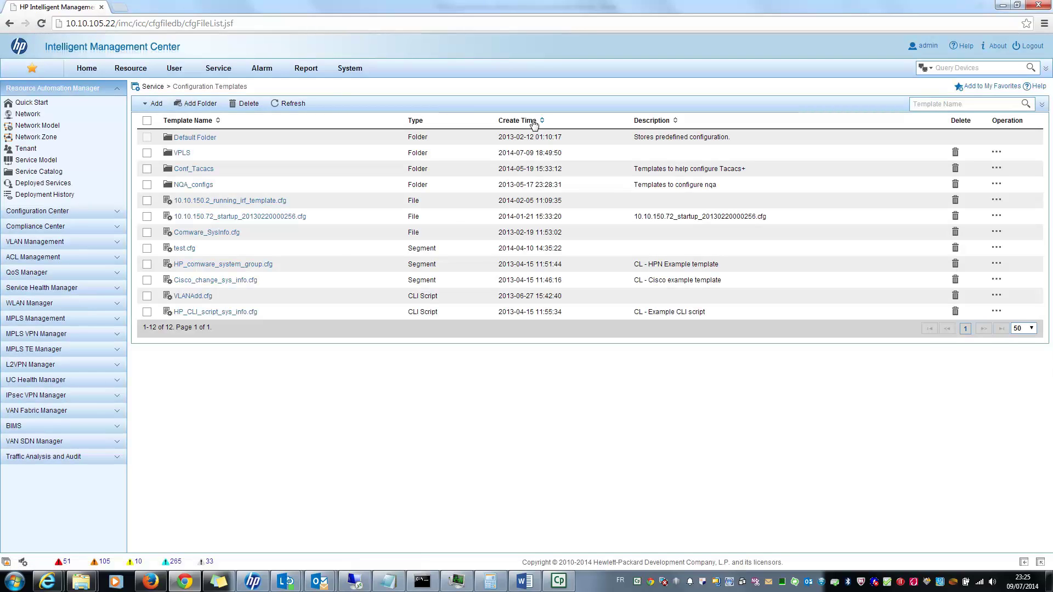
# Open the VPLS folder to reach the VPLS_Comware_Example.cfg template.
pyautogui.click(184, 153)
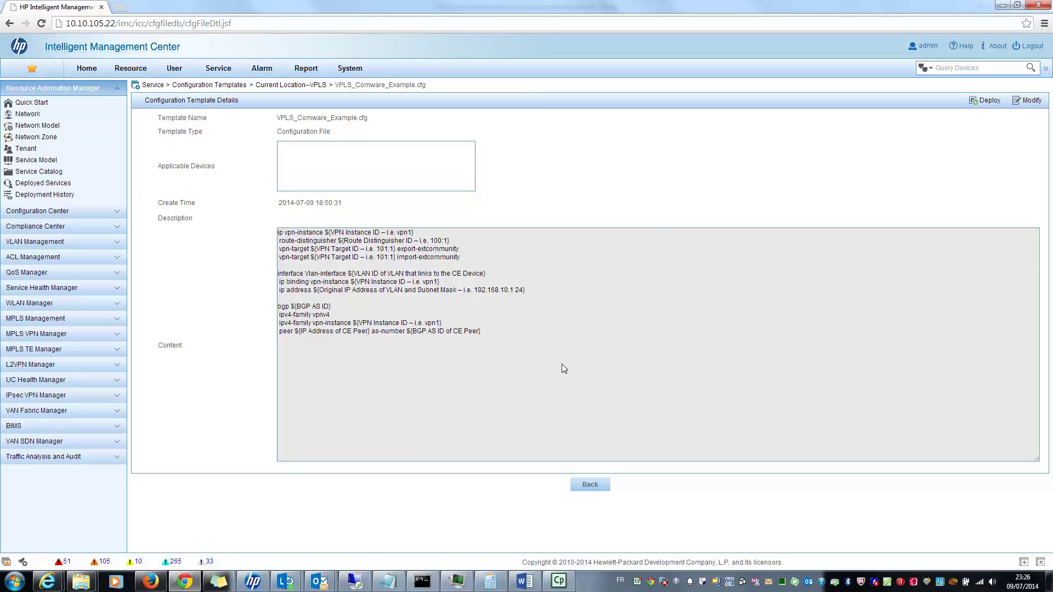
# Deploy the template and pick router 6602-3 from Device View > Routers as the target.
pyautogui.click(981, 104)
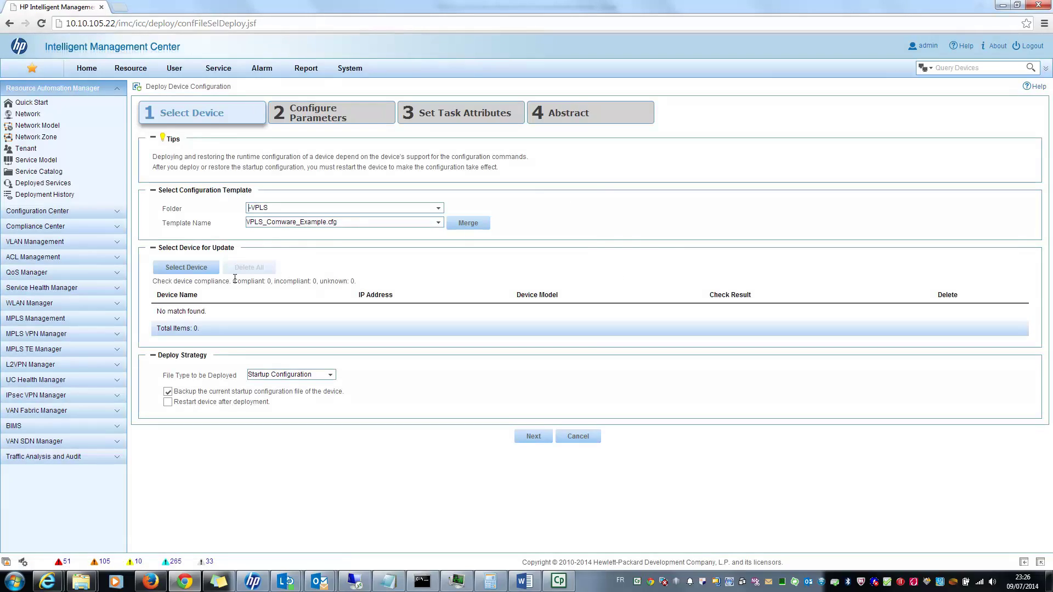
pyautogui.click(204, 270)
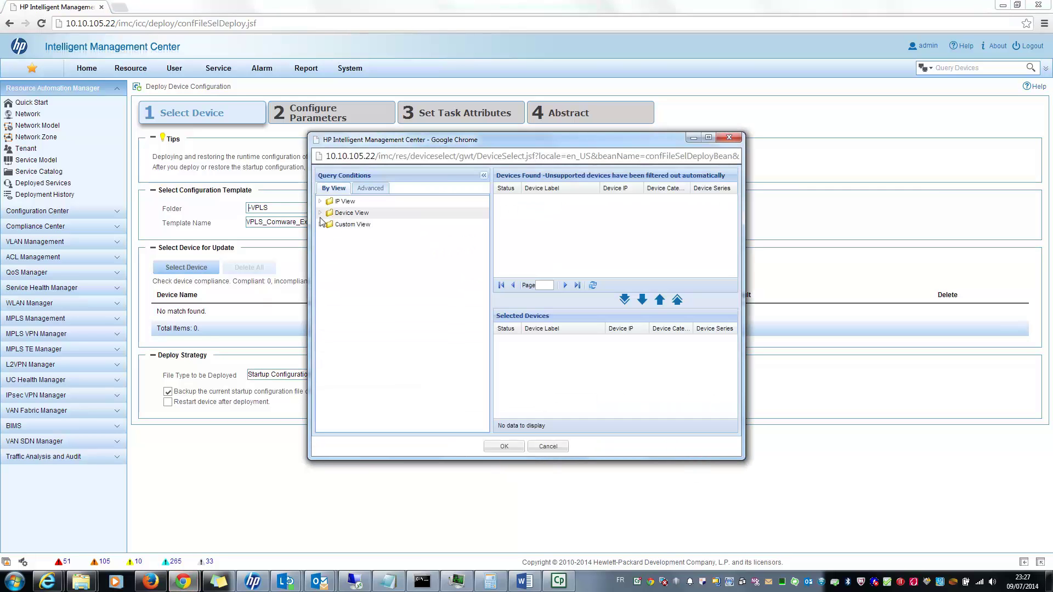
pyautogui.click(320, 224)
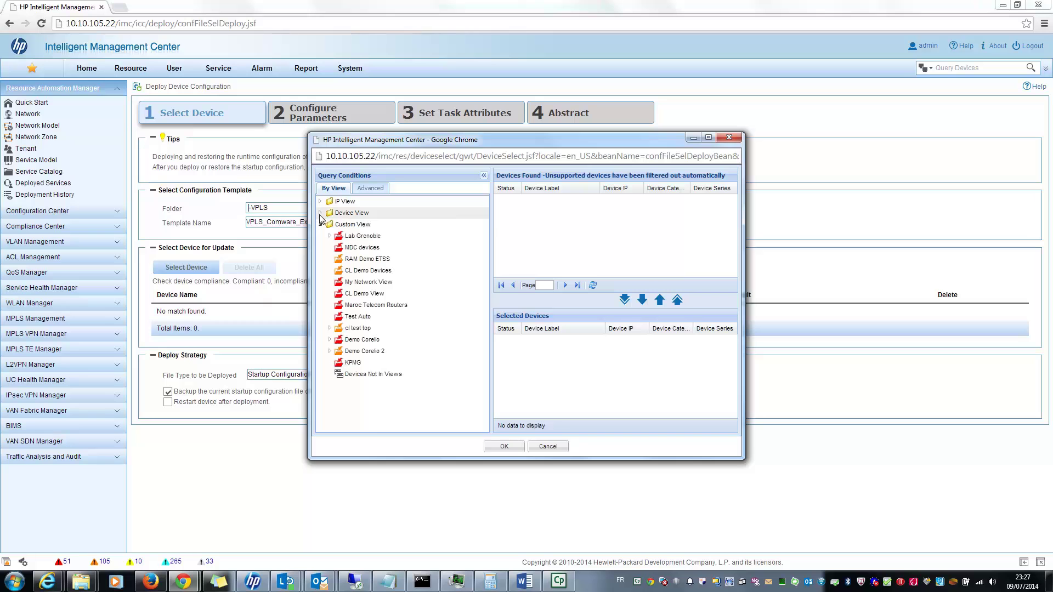
pyautogui.click(320, 212)
pyautogui.click(350, 225)
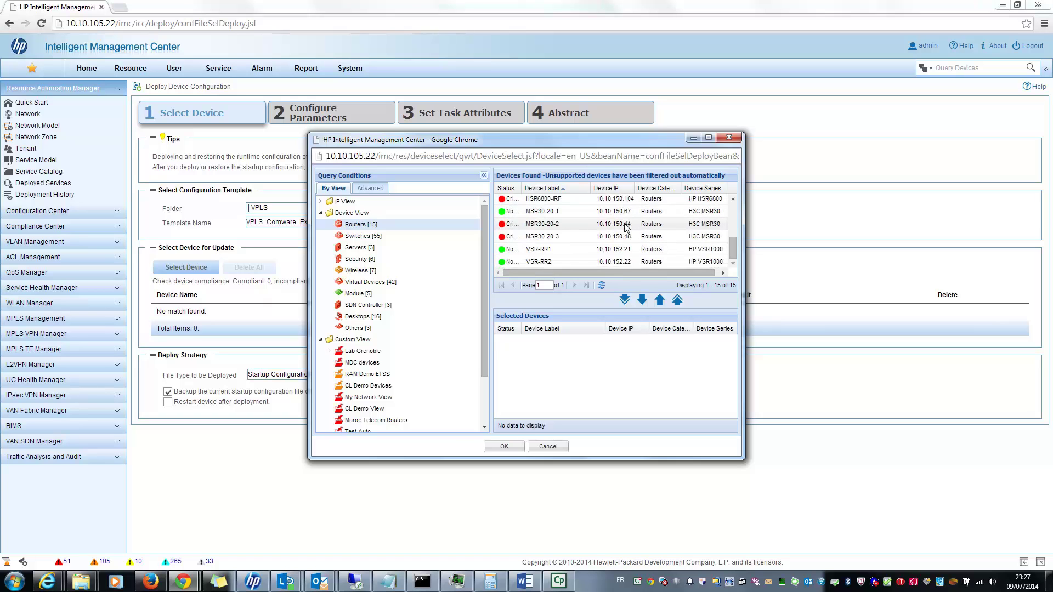
pyautogui.click(642, 299)
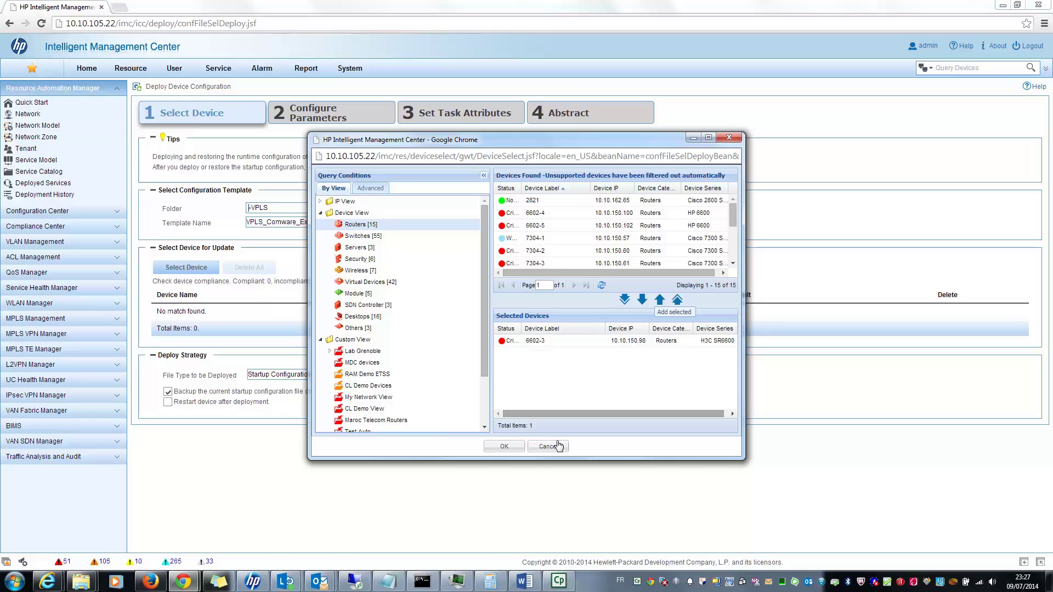
pyautogui.click(504, 444)
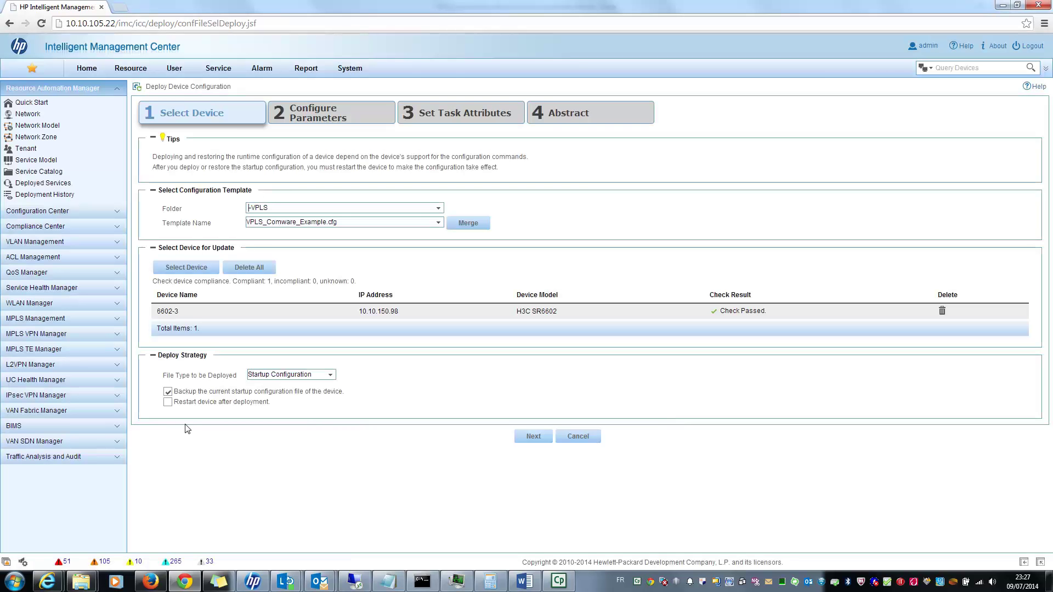
# Set the deployment file type to Running Configuration and continue to parameters.
pyautogui.click(287, 376)
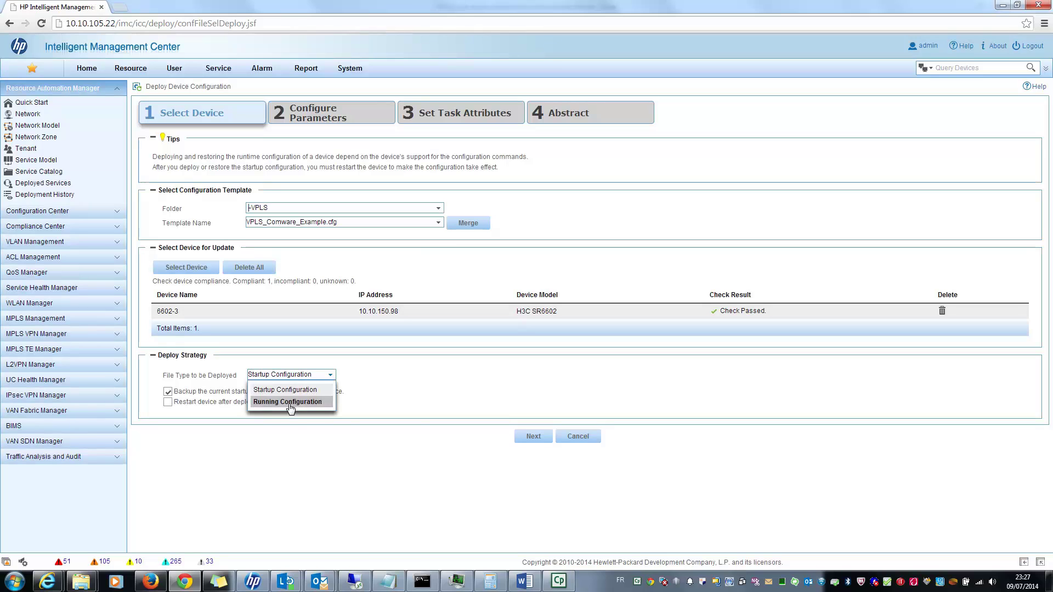
pyautogui.click(291, 402)
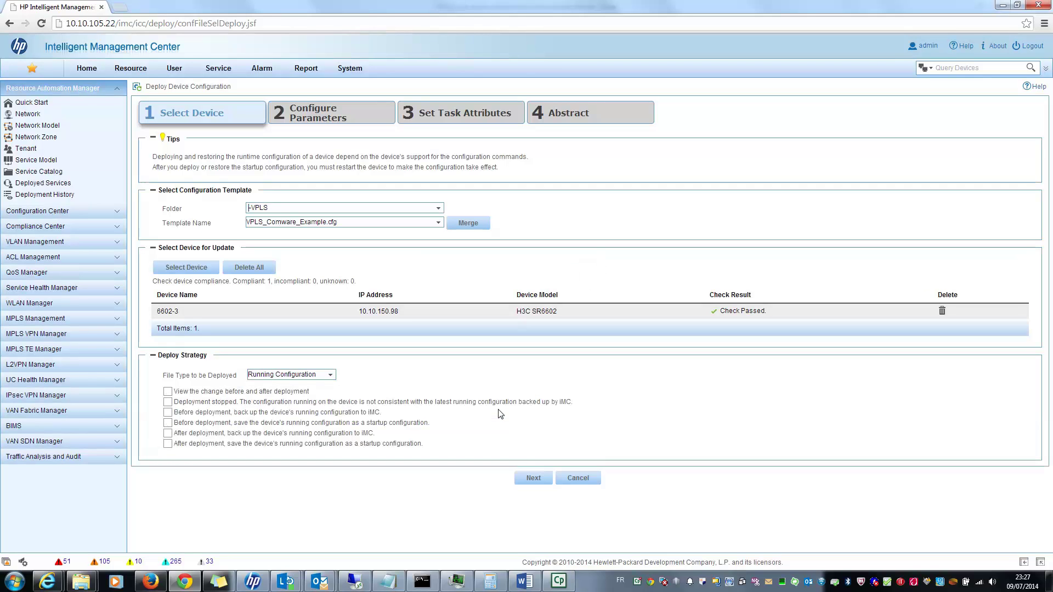
pyautogui.click(540, 482)
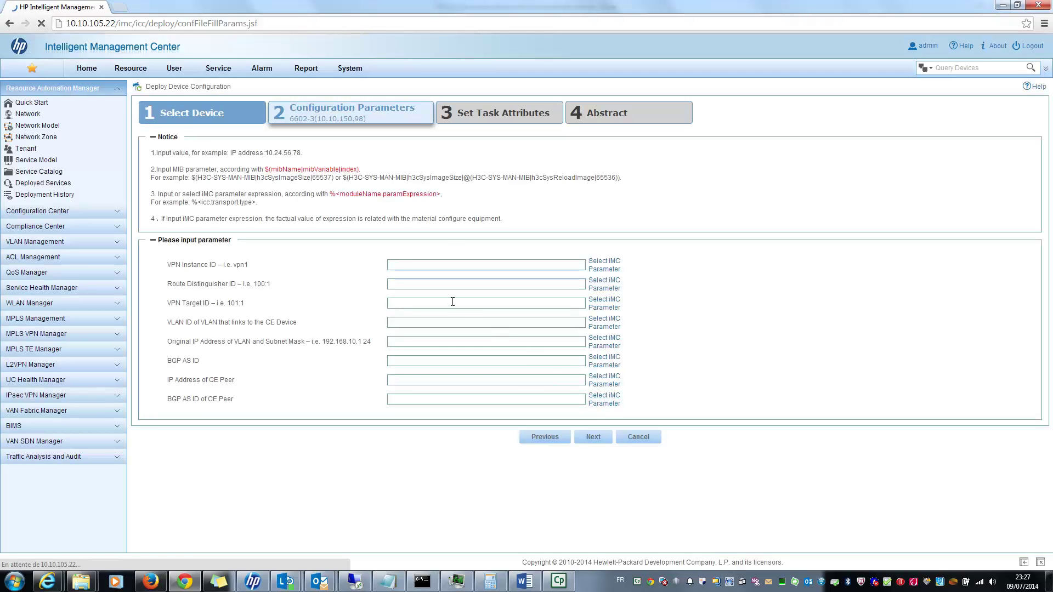
# Fill in VPN instance vpn1, 100:1, VPN target 101:1 and VLAN ID 100.
pyautogui.click(417, 264)
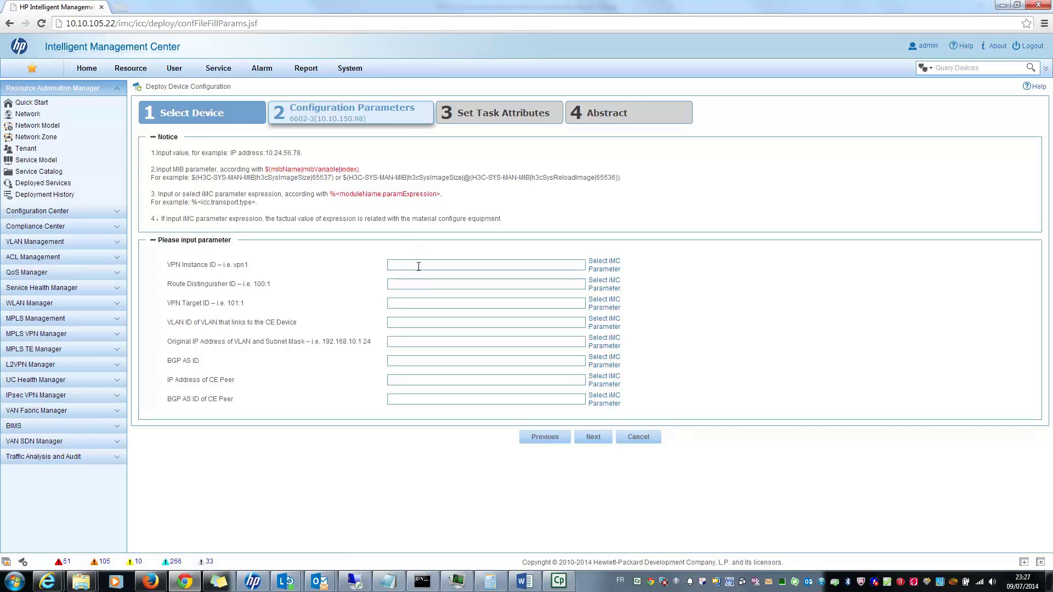
pyautogui.write('vpn1')
pyautogui.write('00')
pyautogui.write(':1')
pyautogui.click(411, 306)
pyautogui.write('101:1')
pyautogui.click(399, 323)
pyautogui.write('100')
# Enter interface IP 10.10.100.1 24, BGP AS 11, CE peer 100.10.20.212 with AS 12.
pyautogui.write('10.10.100.')
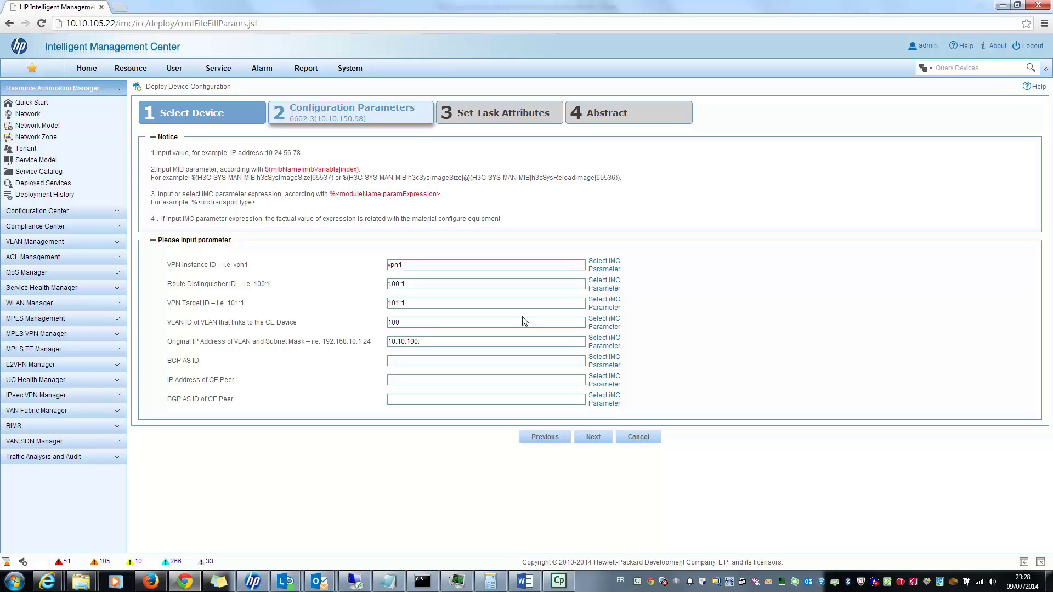
pyautogui.write('1 24')
pyautogui.click(483, 361)
pyautogui.write('11')
pyautogui.write('100.10.20.212')
pyautogui.click(430, 401)
pyautogui.write('12')
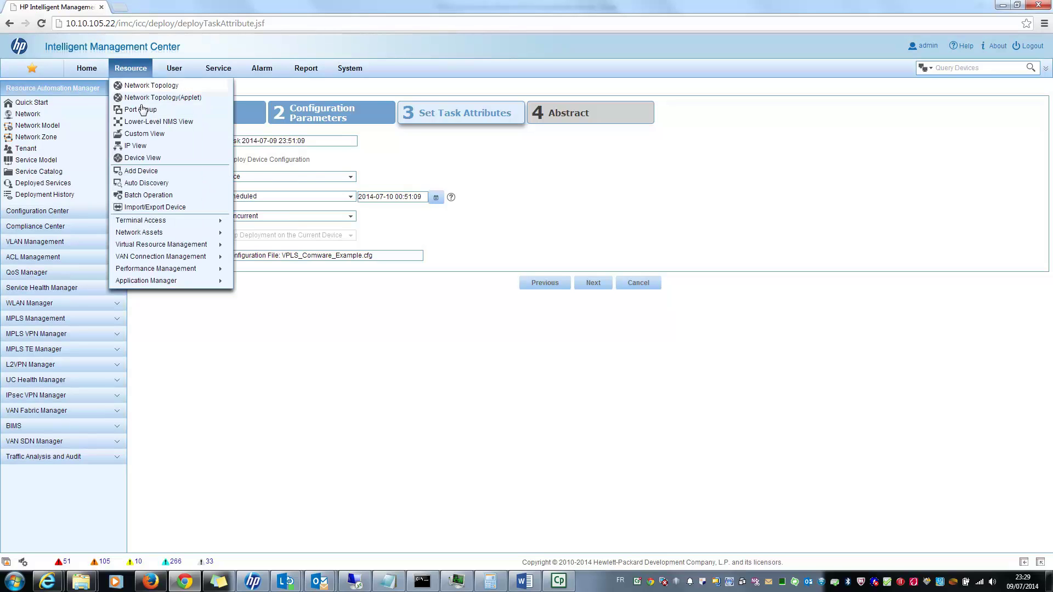
# Schedule the task to run Immediately with Concurrent sequence, then move to the summary.
pyautogui.click(351, 197)
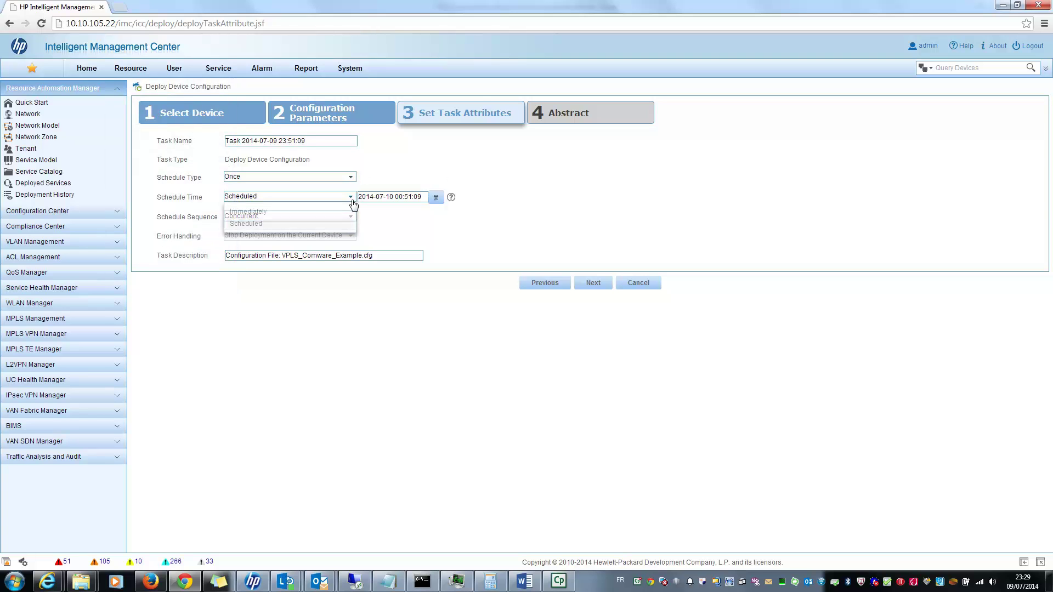
pyautogui.click(303, 207)
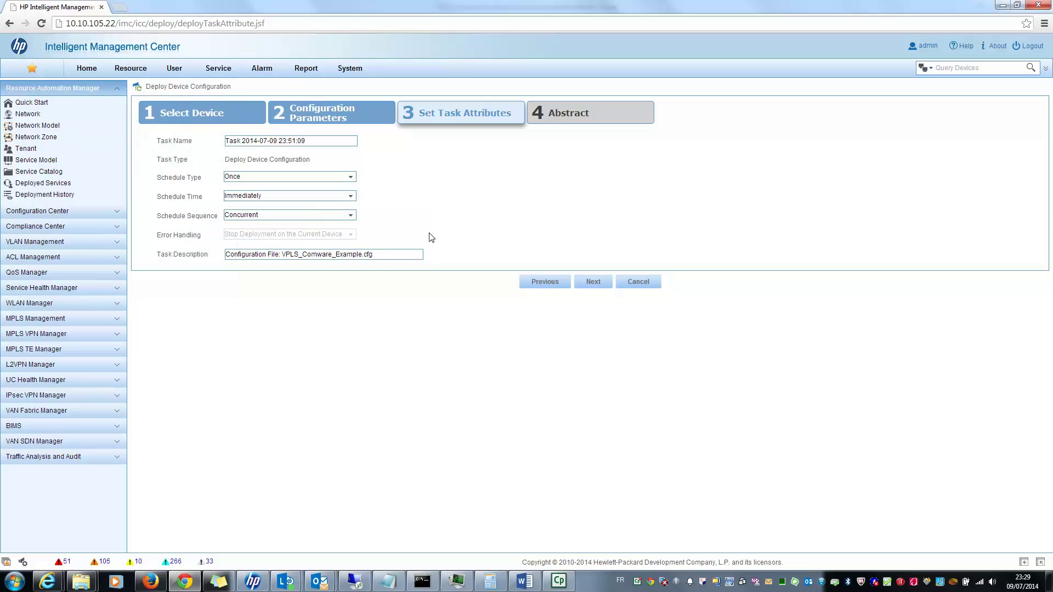
pyautogui.click(336, 215)
pyautogui.click(497, 207)
pyautogui.click(593, 281)
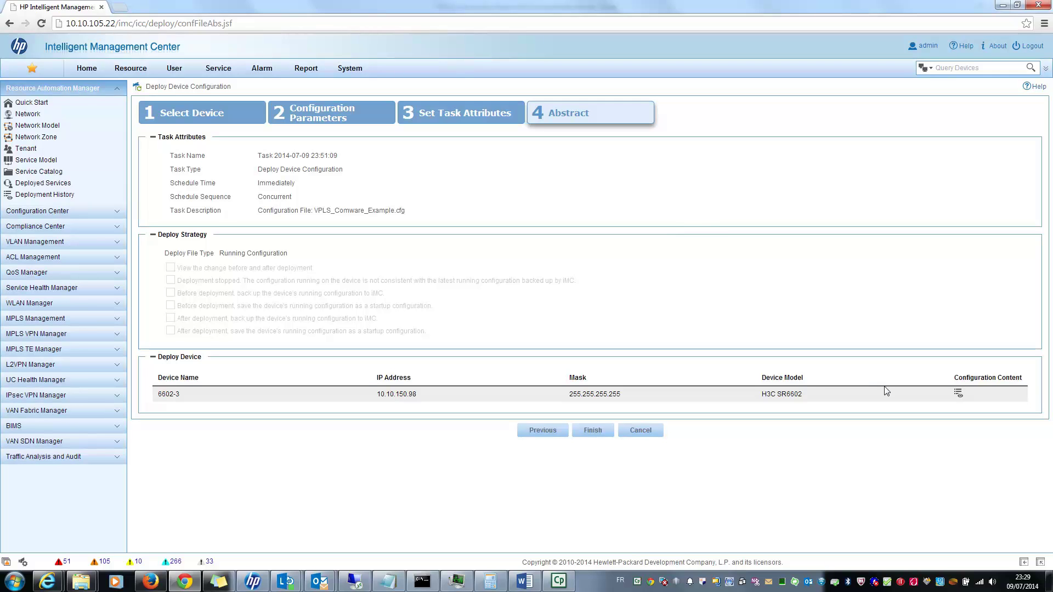
# Preview the configuration content for 6602-3, close it, and finish the deployment.
pyautogui.click(957, 402)
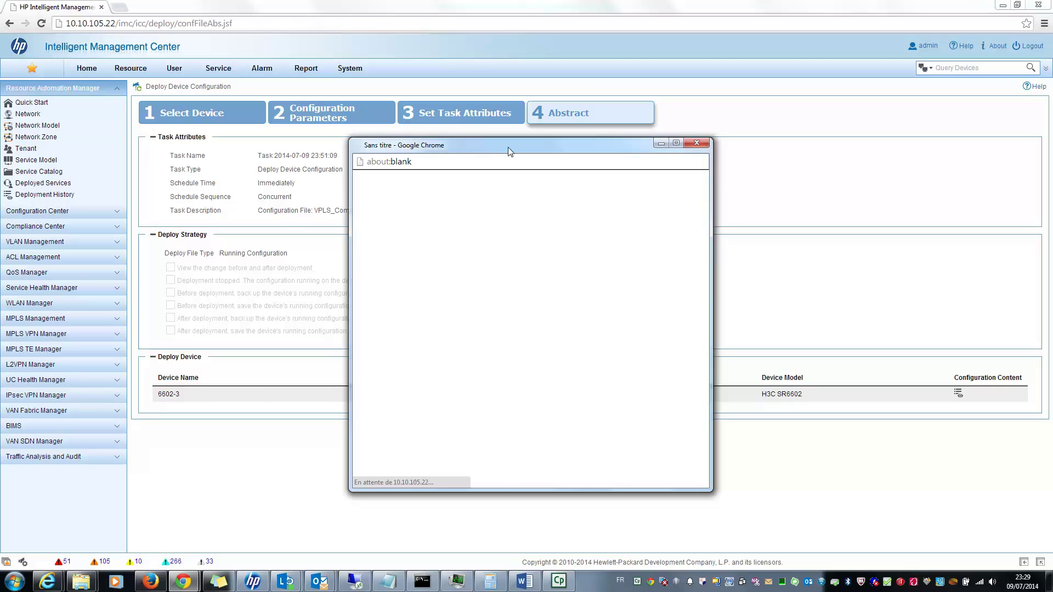
pyautogui.moveTo(513, 147); pyautogui.dragTo(424, 78)
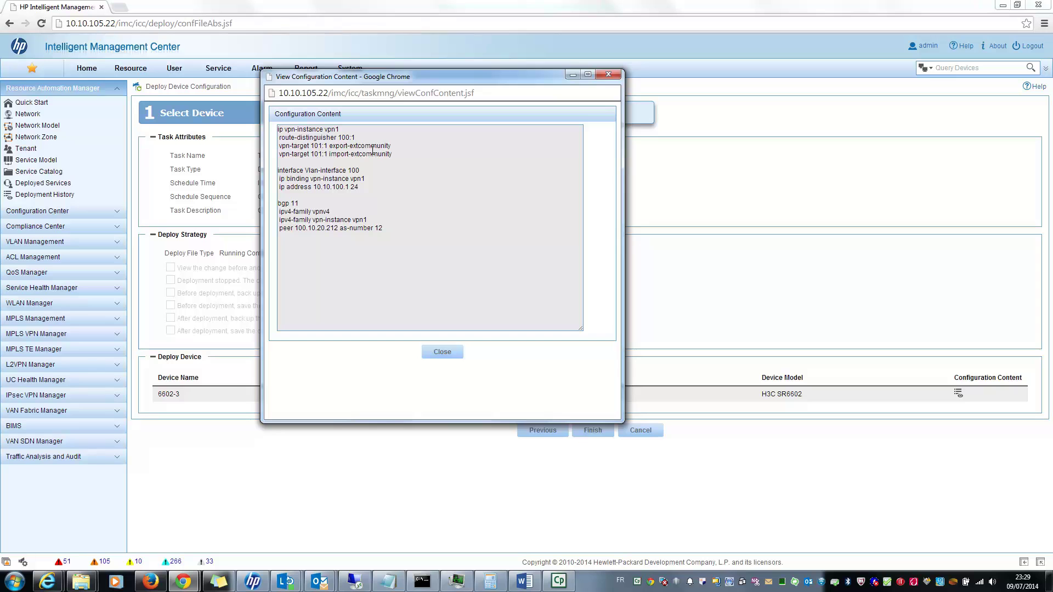
pyautogui.click(446, 351)
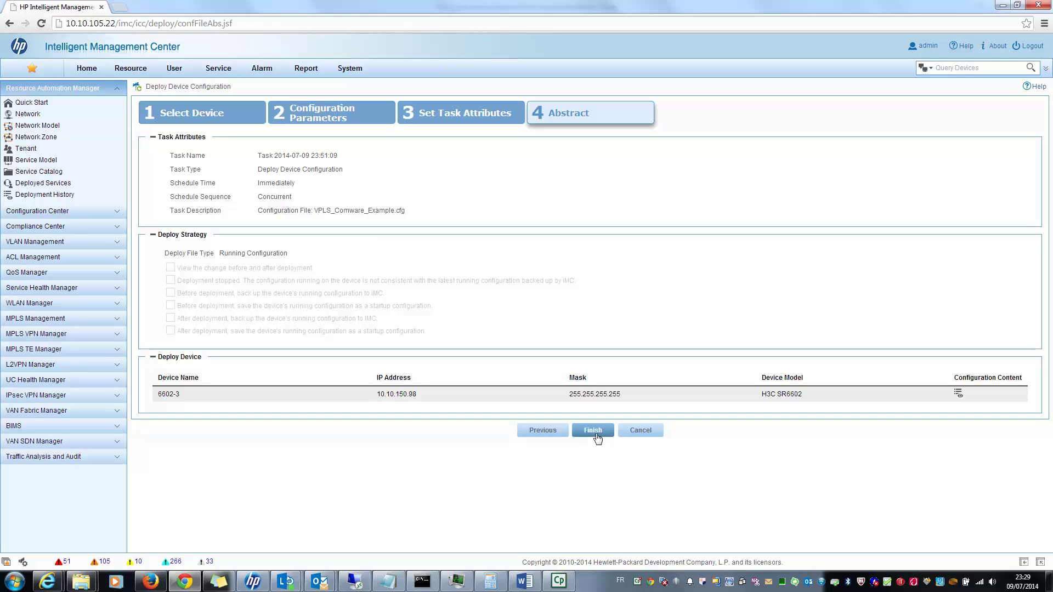
pyautogui.click(601, 434)
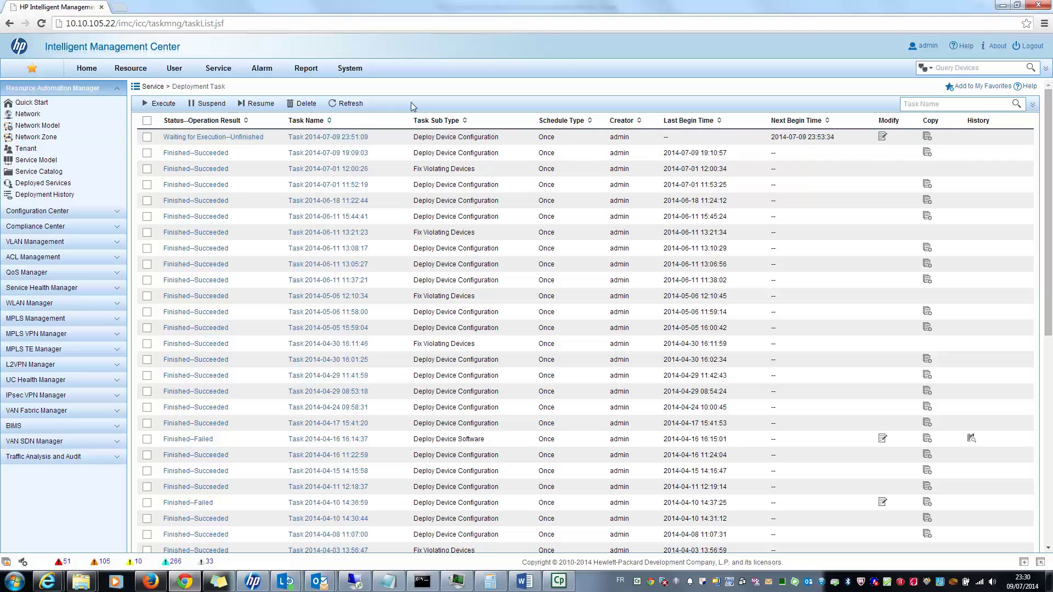
# Refresh the Deployment Task list to update the task's status.
pyautogui.click(352, 105)
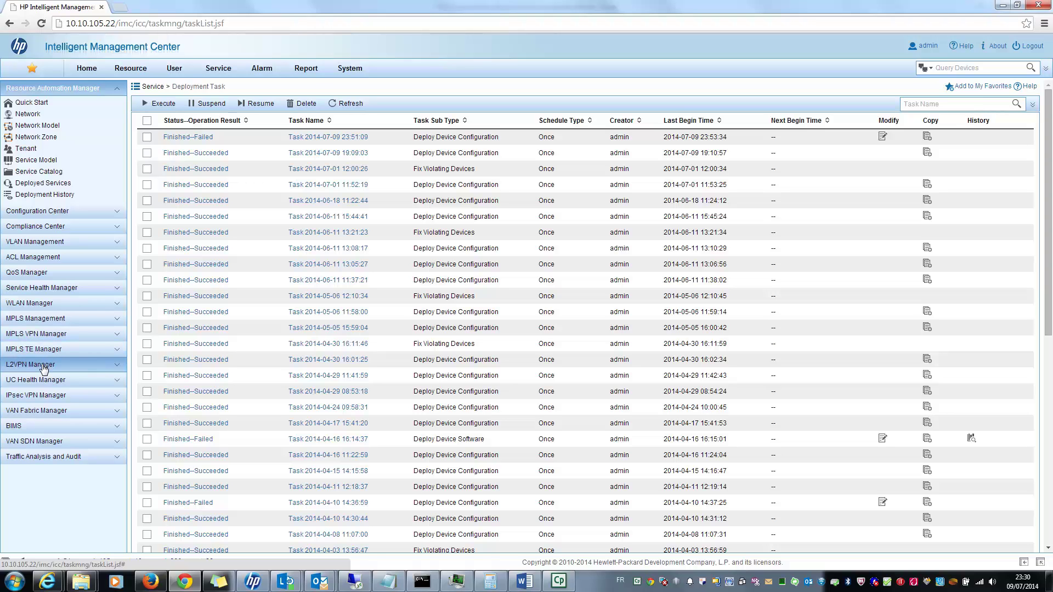
# Open the L2VPN Manager overview and expand VPN Devices in the left menu.
pyautogui.click(116, 371)
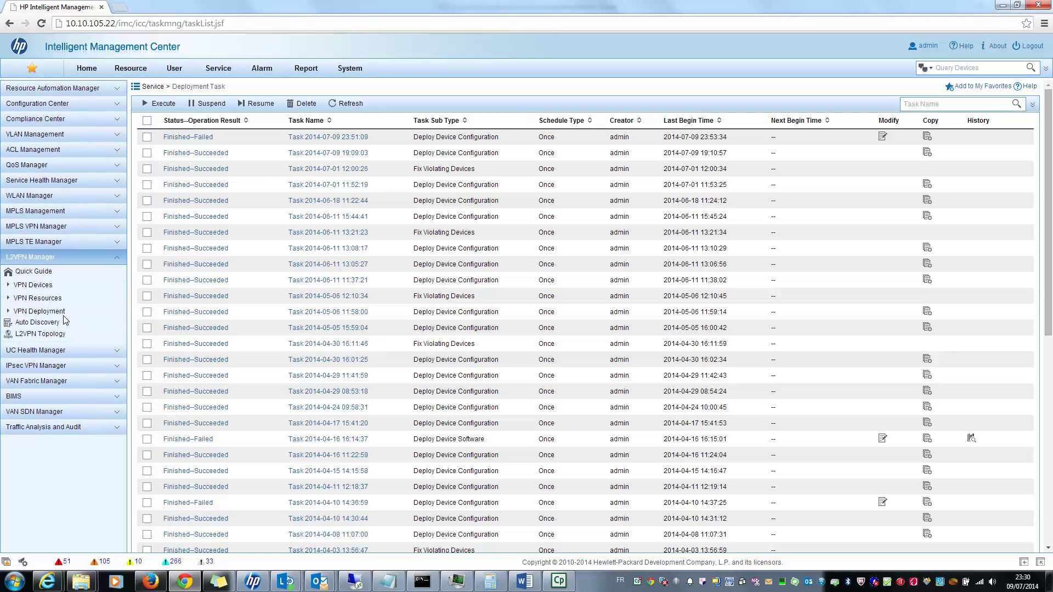
pyautogui.click(45, 280)
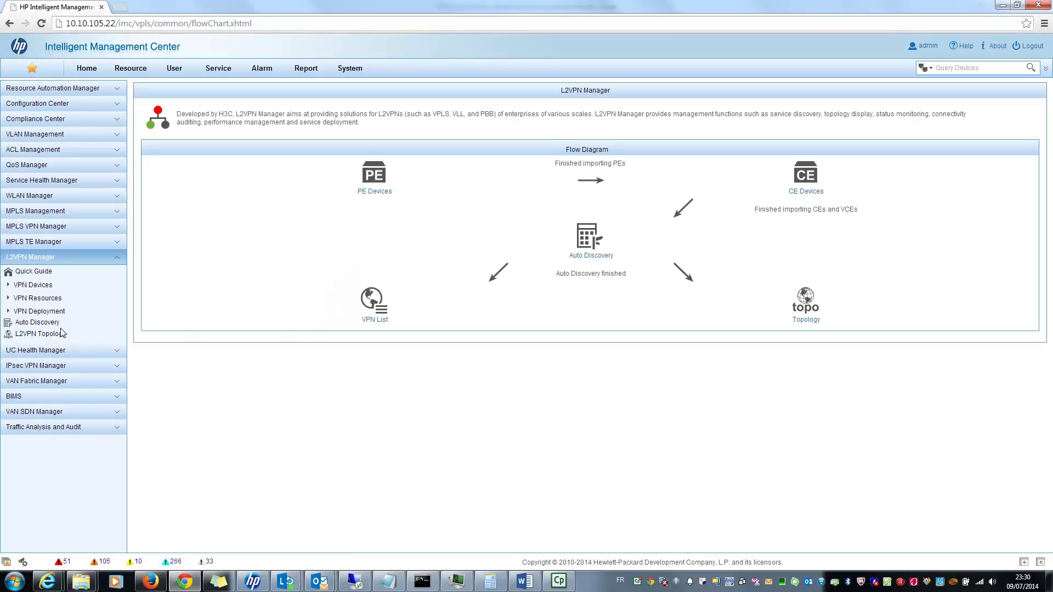
pyautogui.click(8, 285)
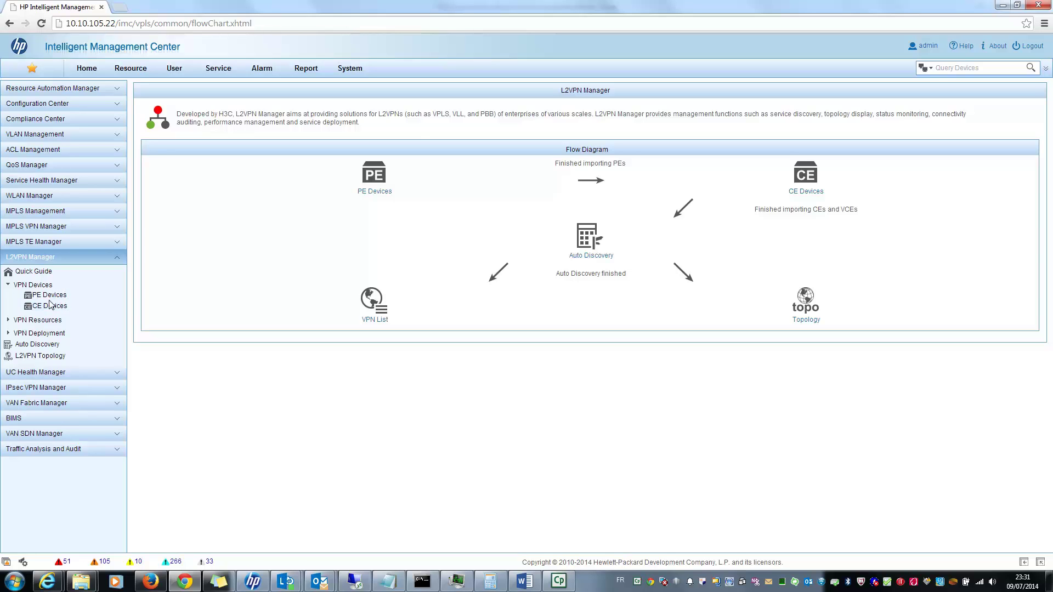
# Open the PE Devices list showing 8802-2 and 8802-1.
pyautogui.click(51, 297)
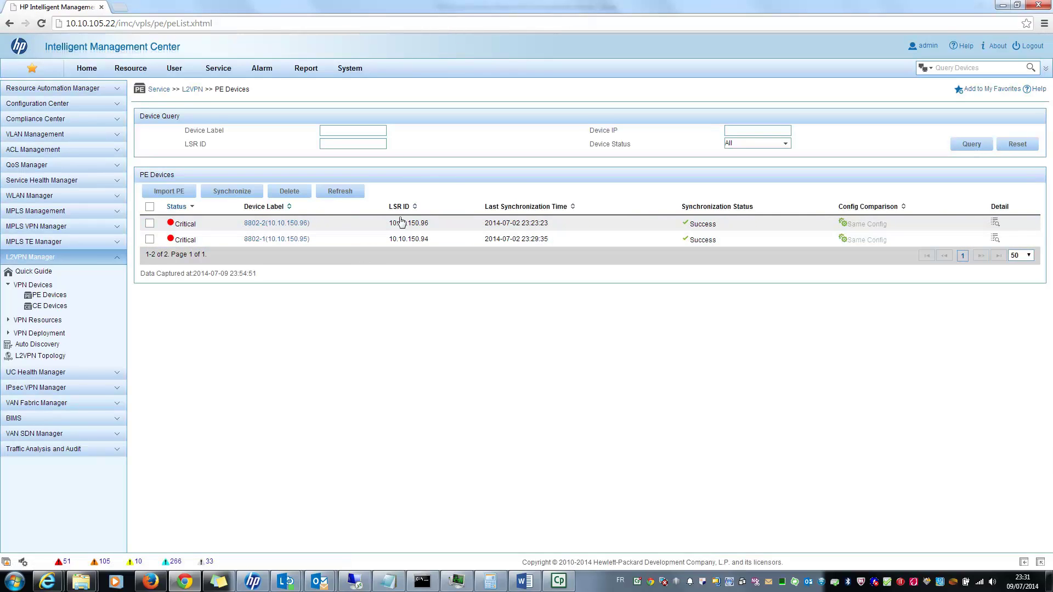
# View the LDP info of PE 8802-2 (10.10.150.96), which shows no discovered VSIs.
pyautogui.click(995, 223)
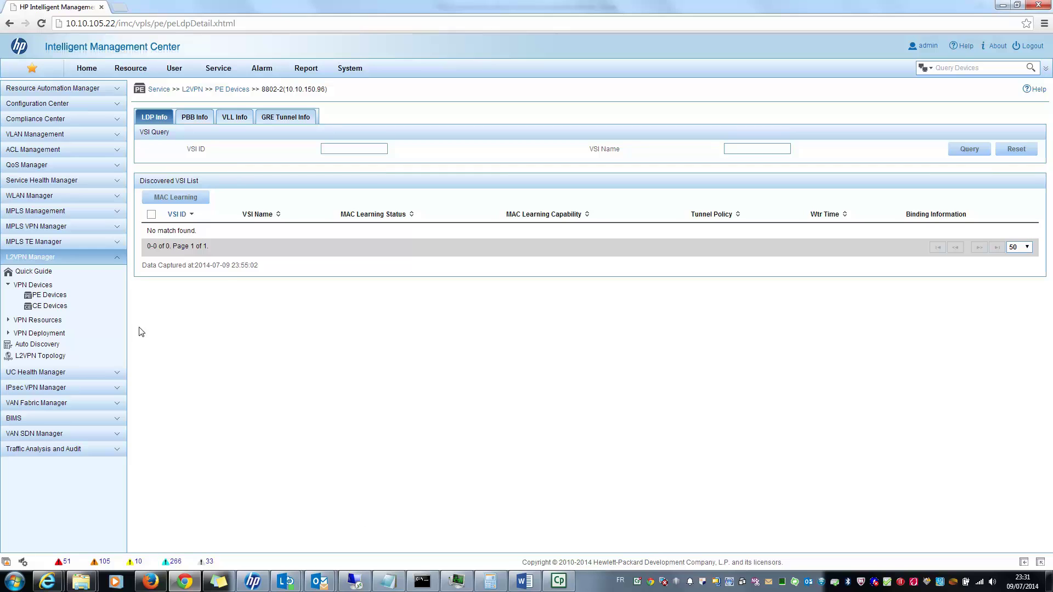
pyautogui.click(53, 311)
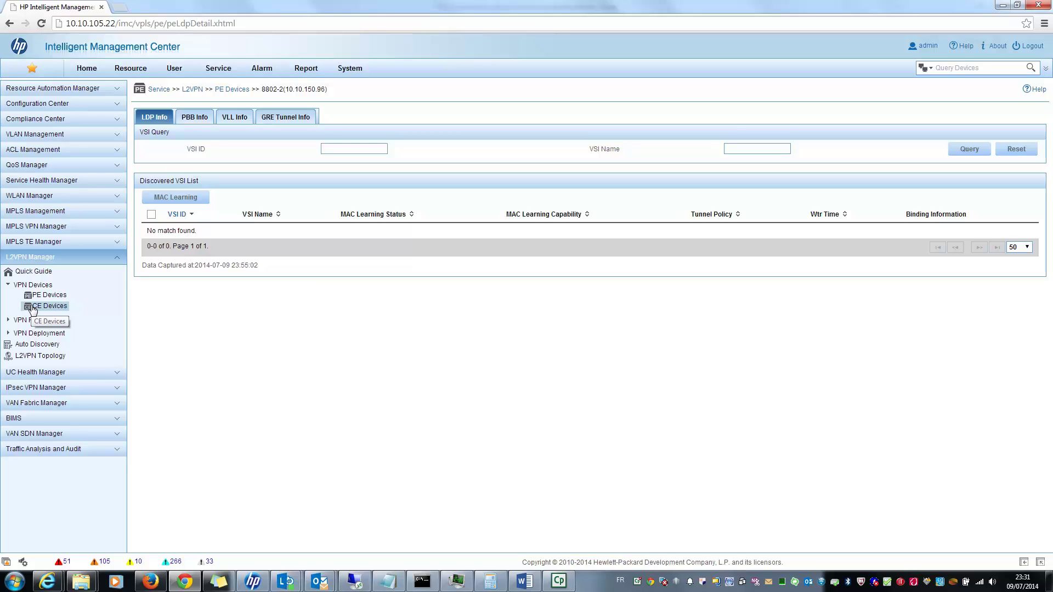
# Open the VLAN mappings of CE 9505-1 (10.10.150.68) from the CE device list.
pyautogui.click(33, 311)
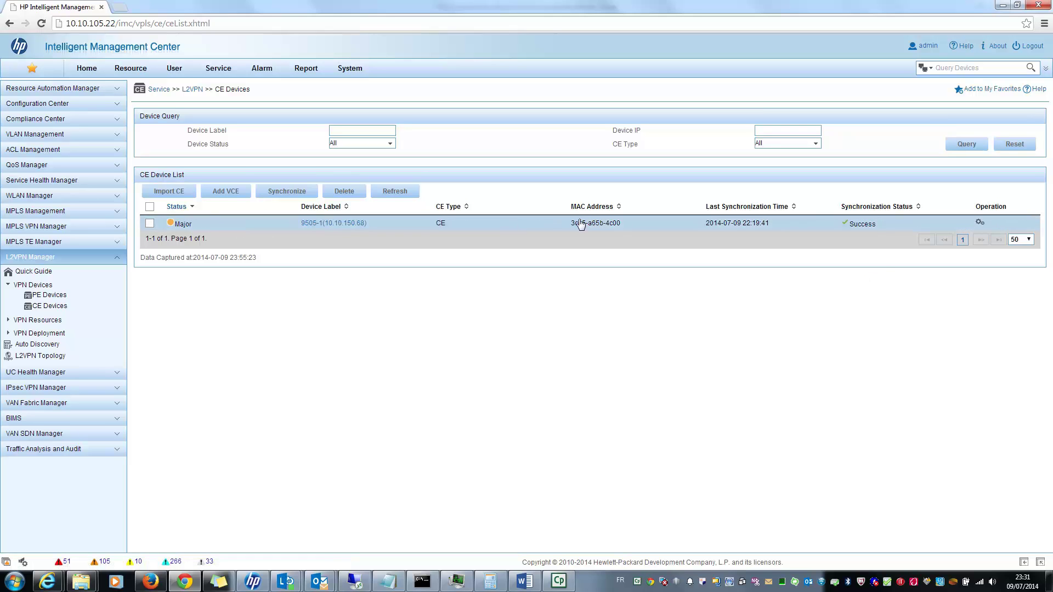
pyautogui.click(979, 224)
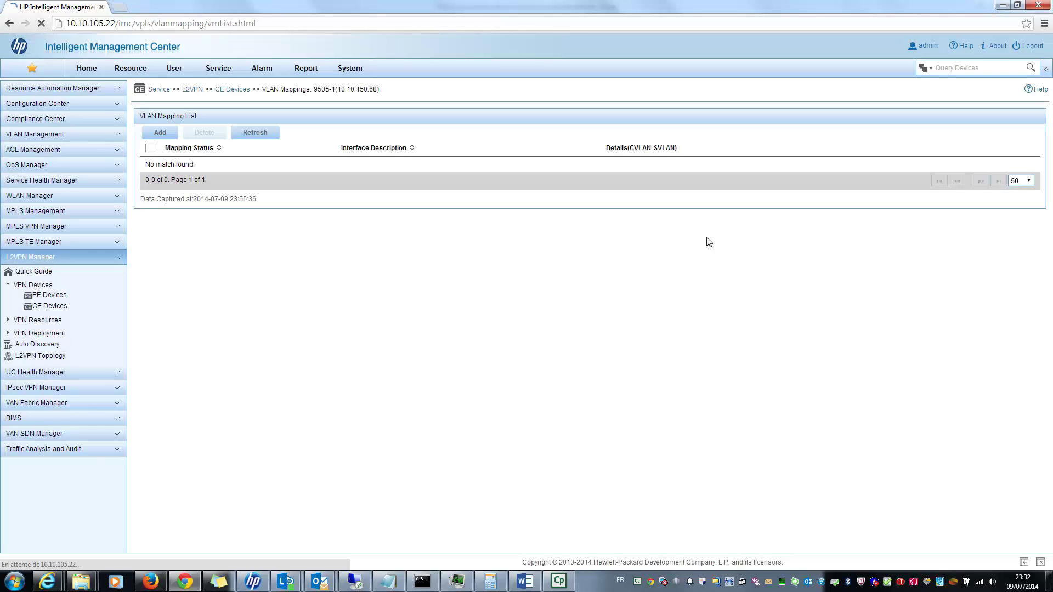
# Start a VLAN mapping for CE 9505-1, then cancel without defining any CVLAN/SVLAN pair.
pyautogui.click(168, 135)
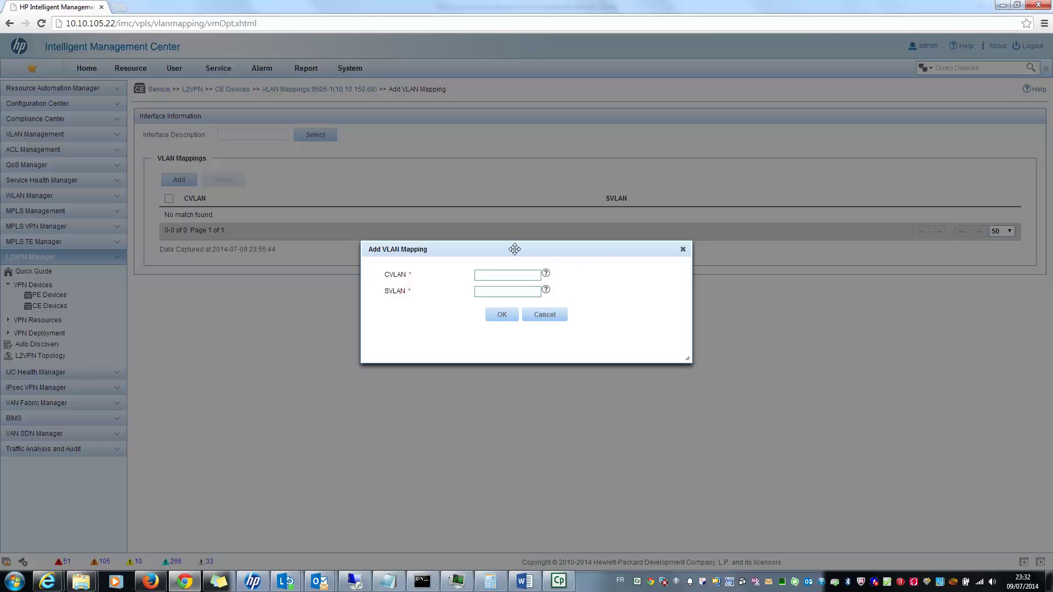
pyautogui.click(559, 318)
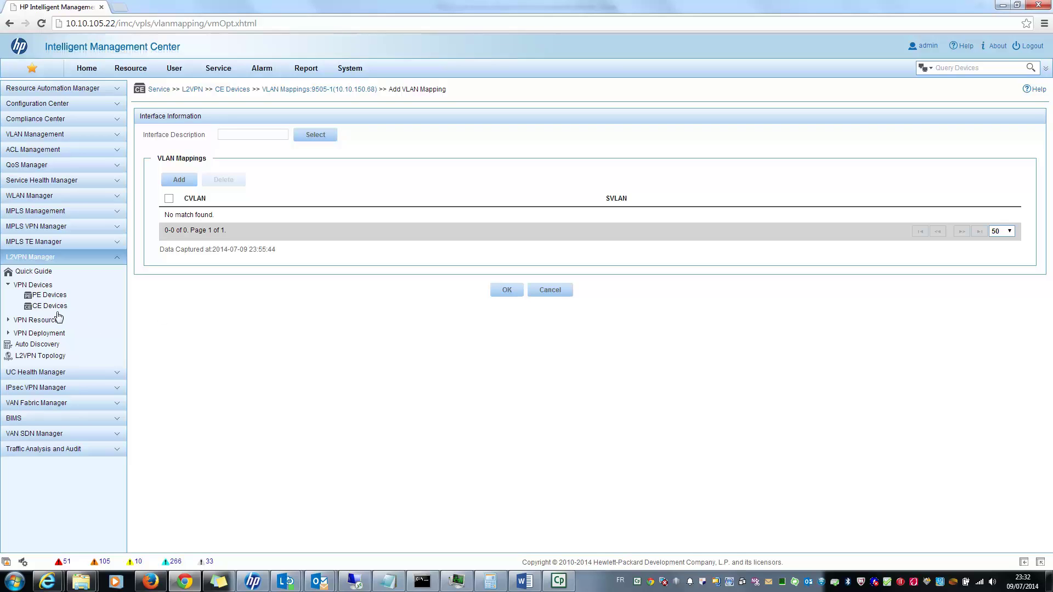
# Check the empty L2VPN VPN list and its available VPN type choices under VPN Resources.
pyautogui.click(8, 320)
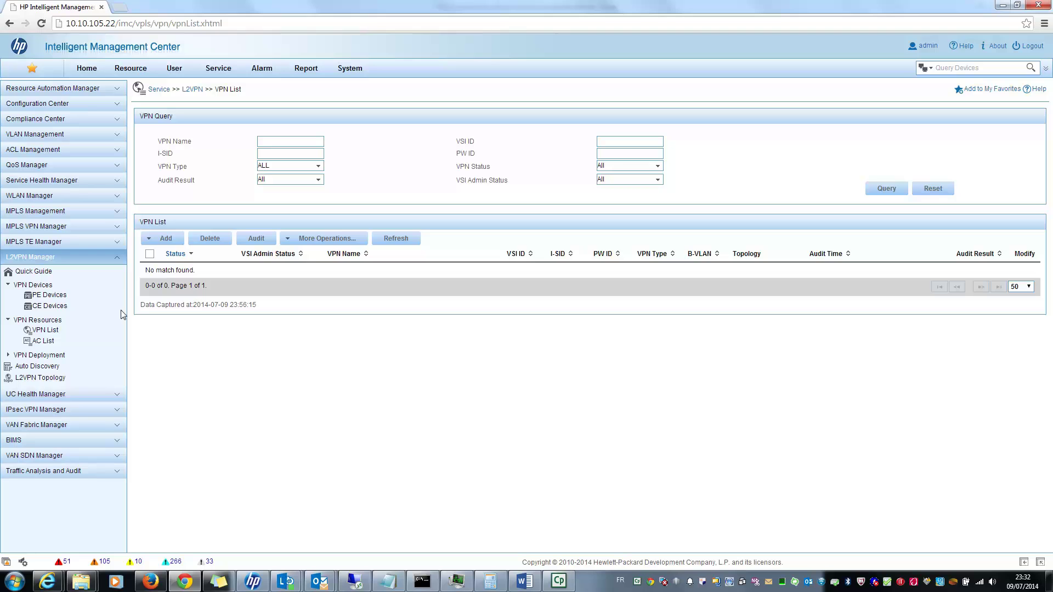
pyautogui.click(148, 240)
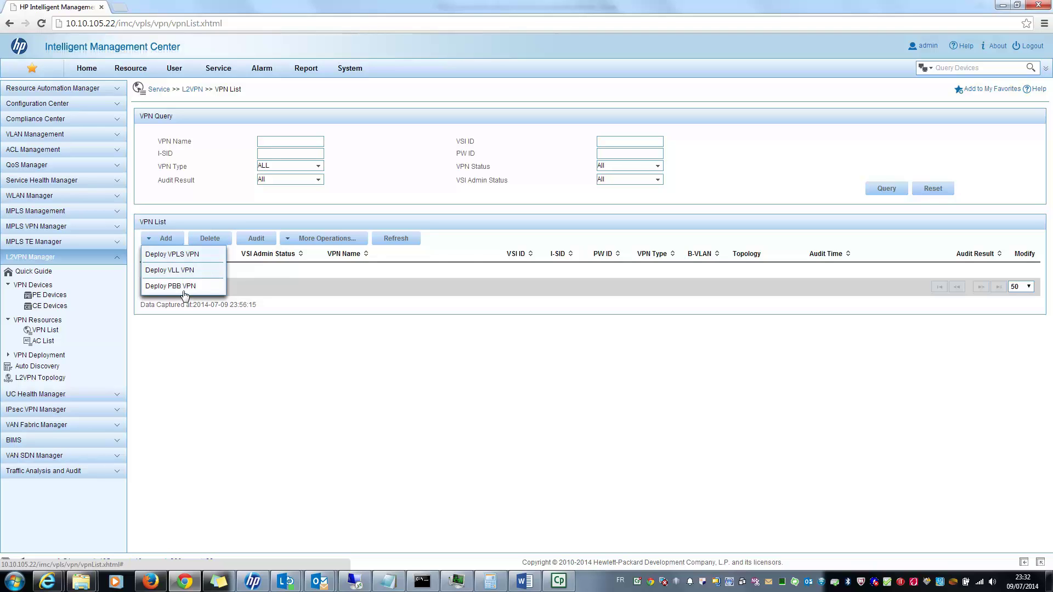
pyautogui.click(9, 362)
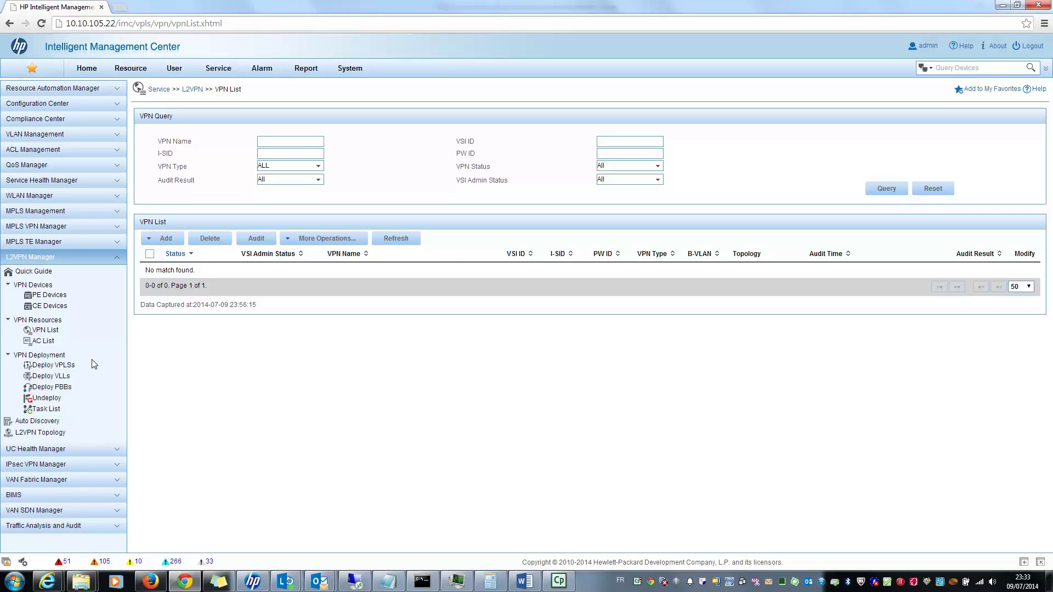
# Define hierarchical-PE VPLS VPN vpn1 with VSI ID 2519, VLAN PW transport and description 'My Test'.
pyautogui.click(54, 365)
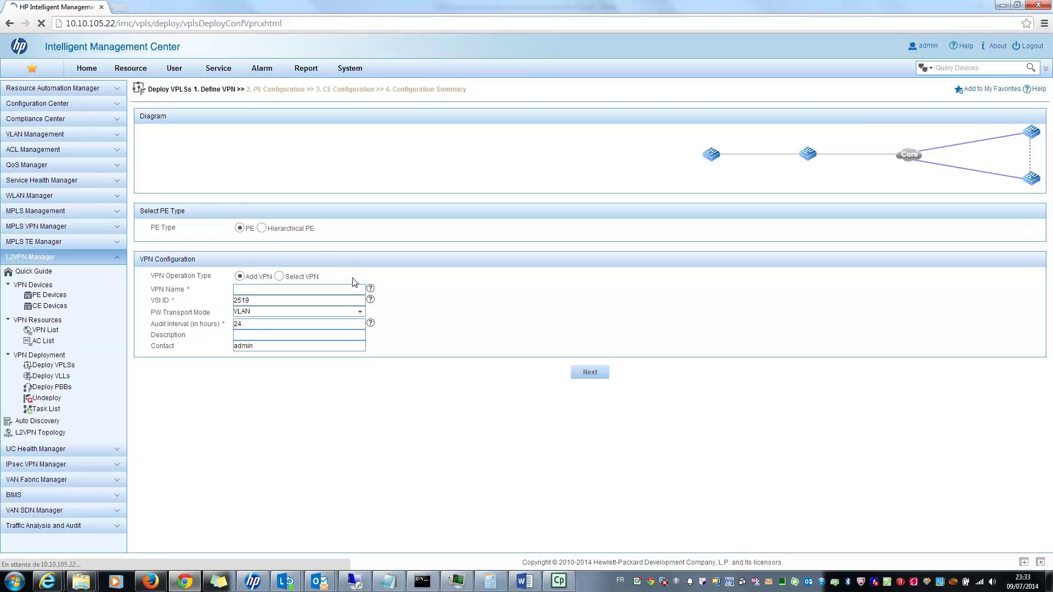
pyautogui.click(262, 229)
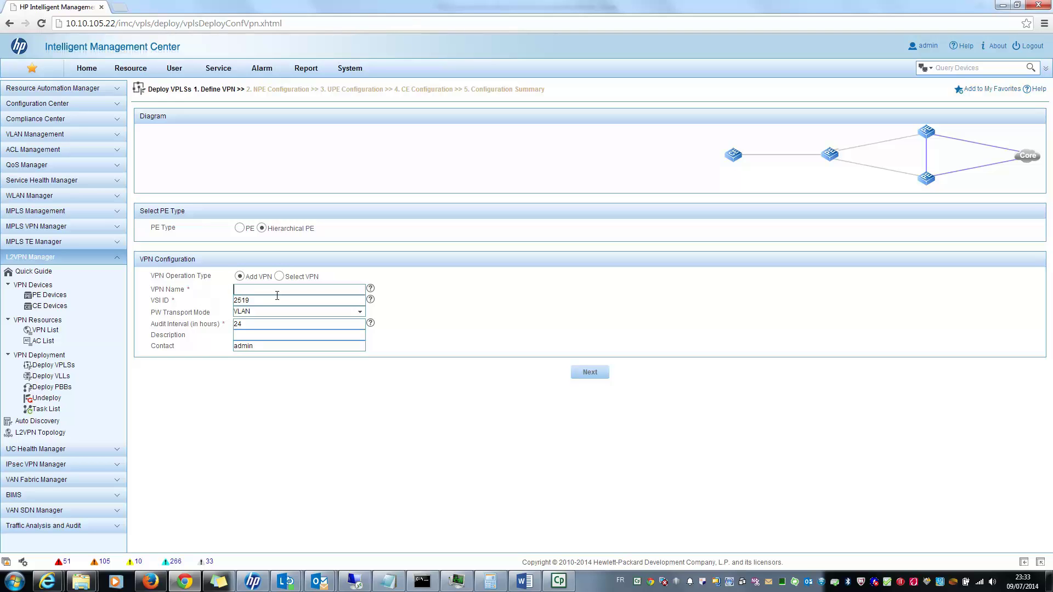
pyautogui.write('vpn1')
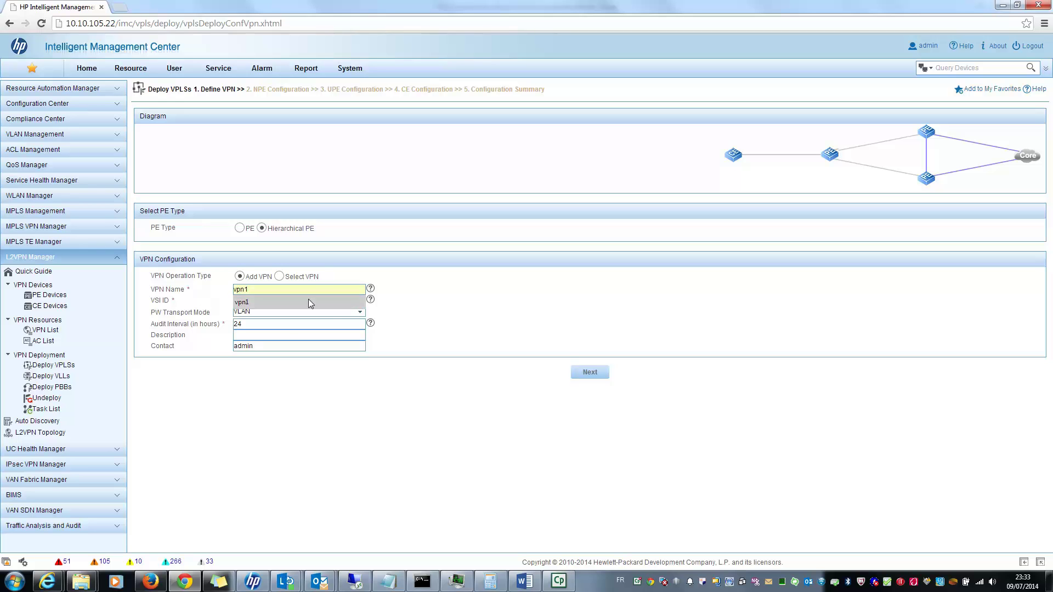
pyautogui.click(308, 297)
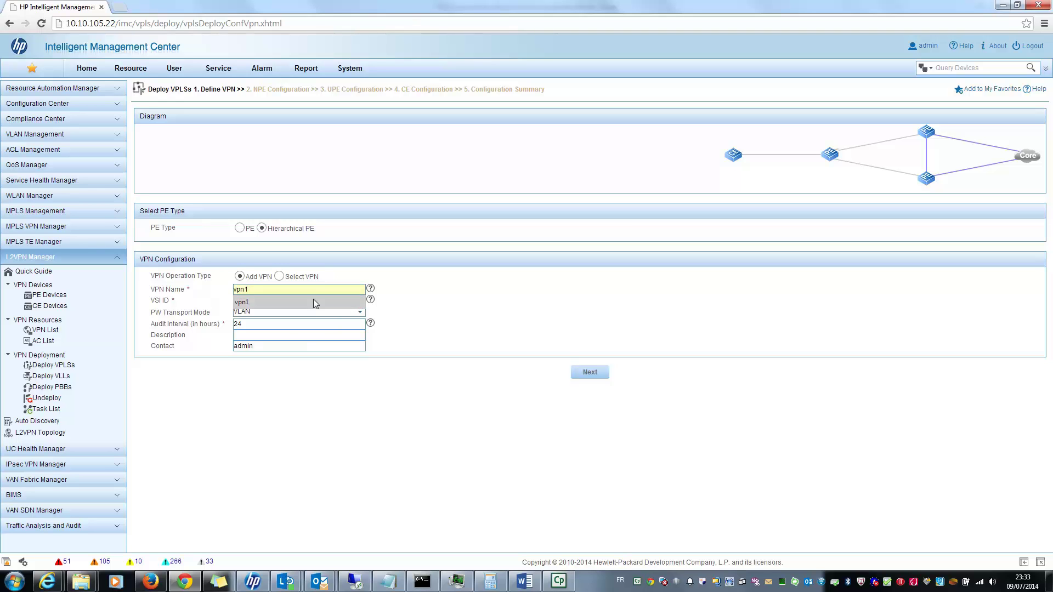
pyautogui.click(279, 314)
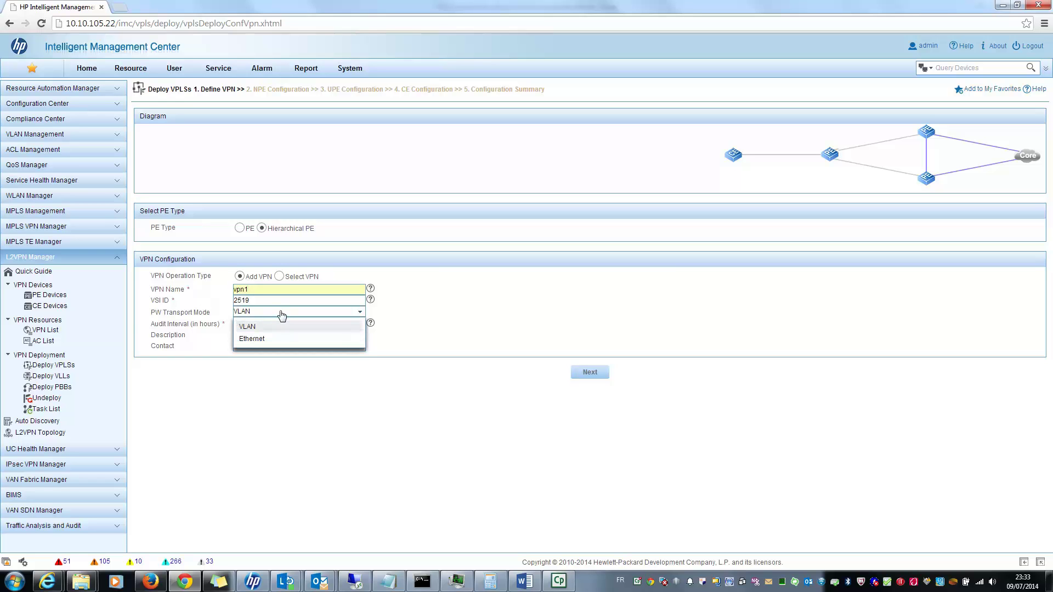
pyautogui.click(280, 312)
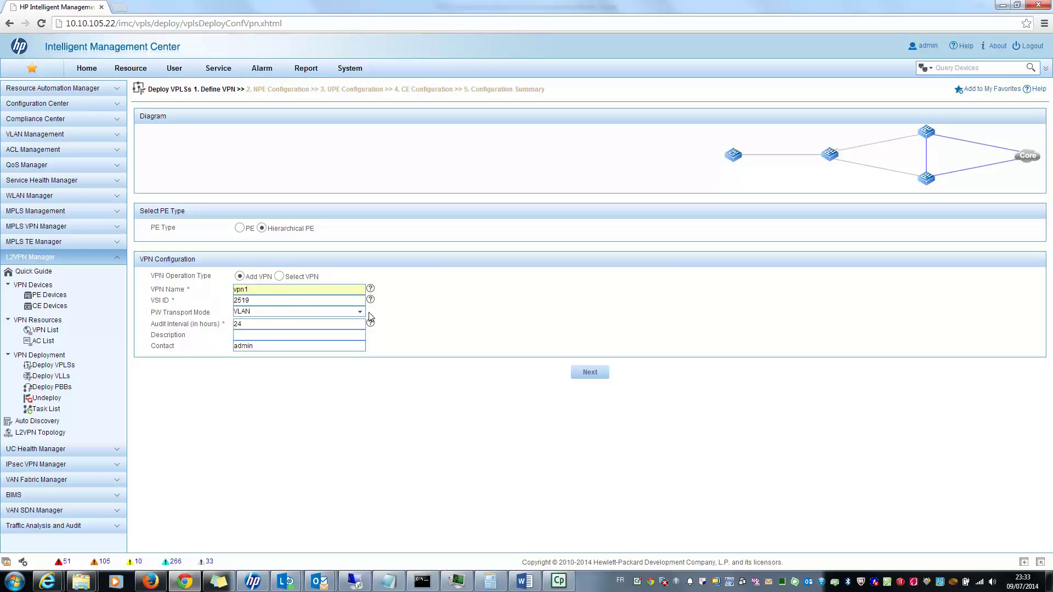
pyautogui.click(249, 337)
pyautogui.click(596, 376)
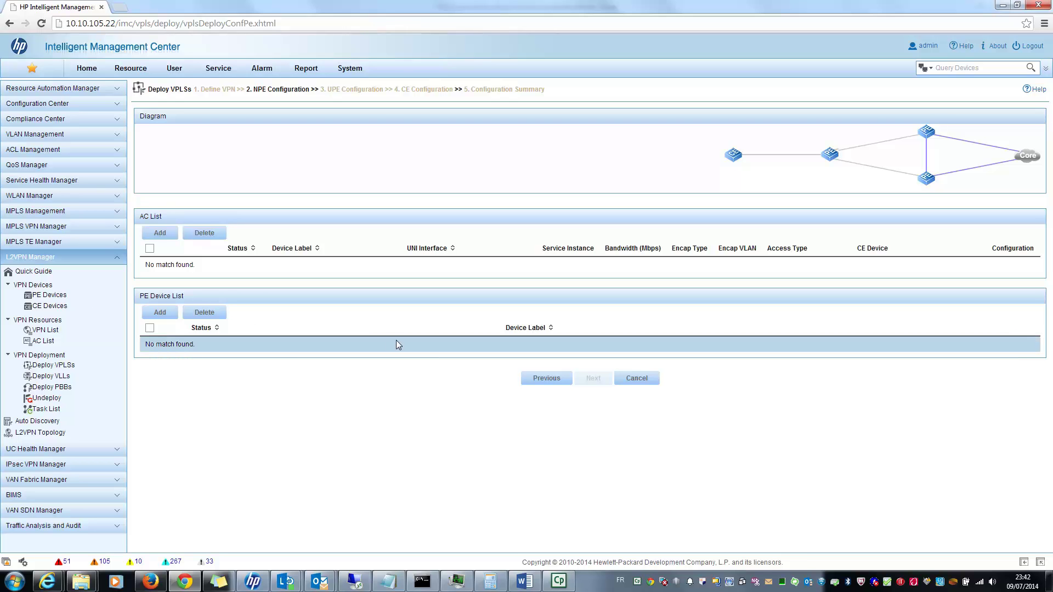
# Add an NPE attachment circuit on router 8802-1, interface Ten-GigabitEthernet2/1/1.
pyautogui.click(166, 236)
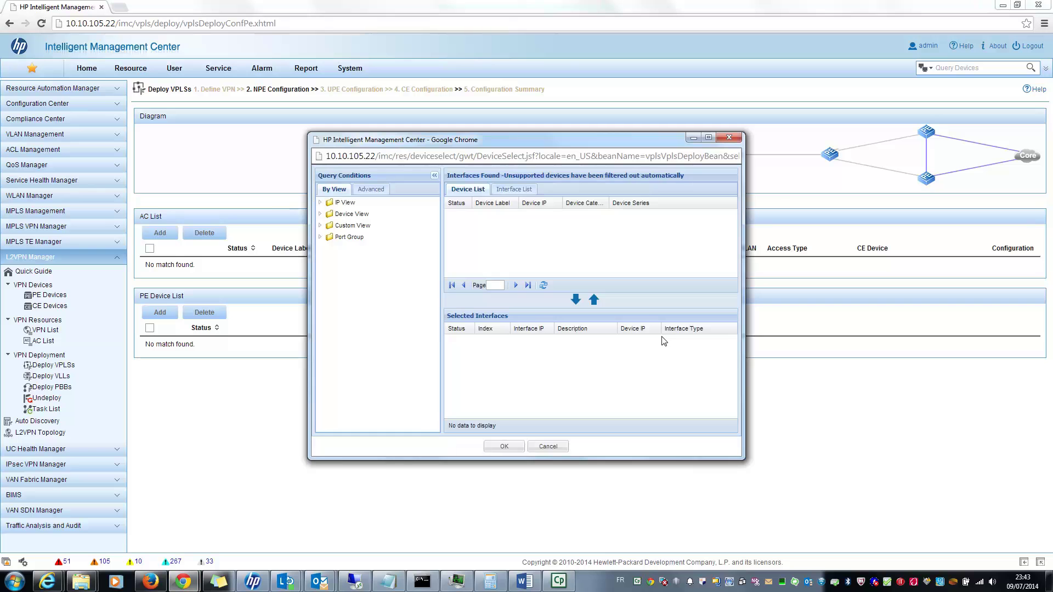
pyautogui.click(320, 214)
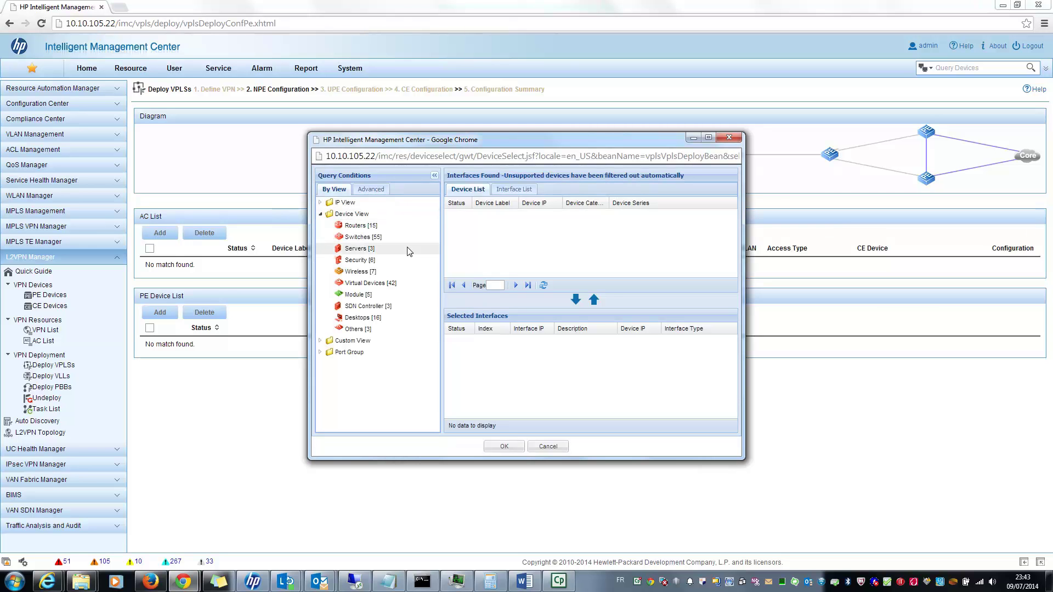
pyautogui.click(360, 226)
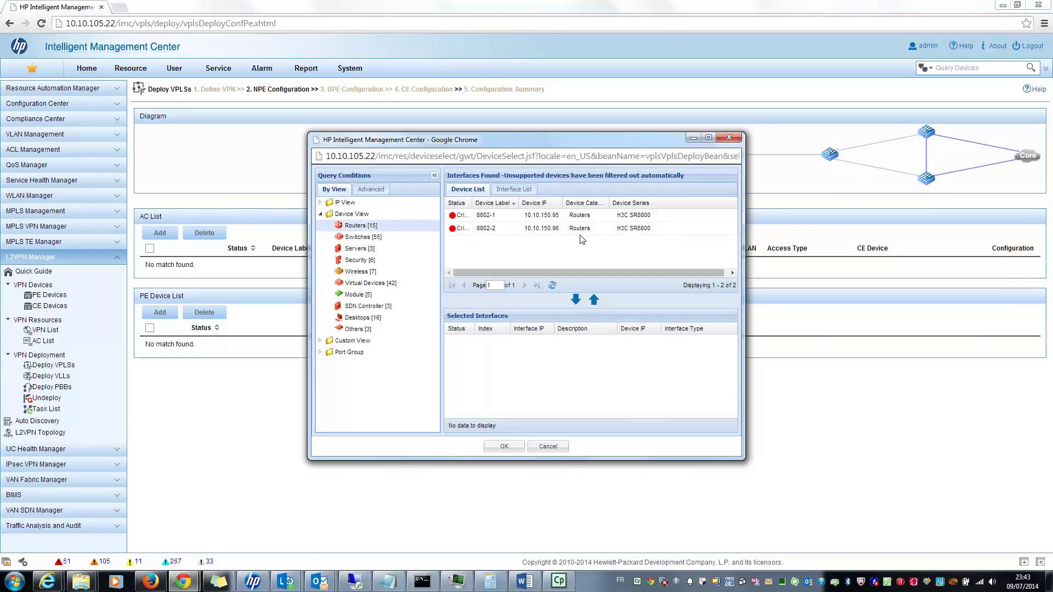
pyautogui.doubleClick(554, 222)
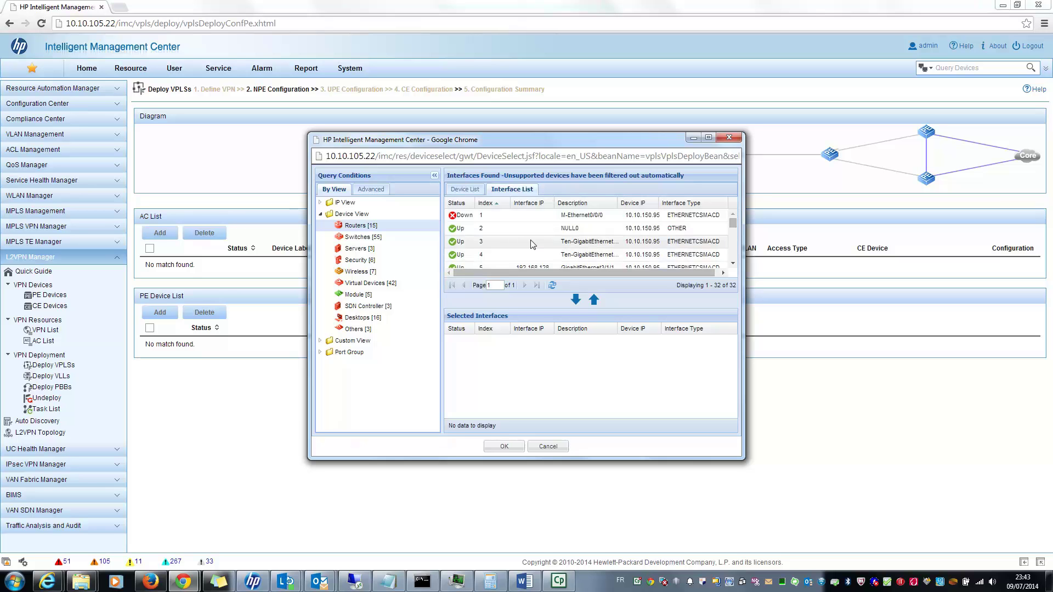
pyautogui.click(575, 299)
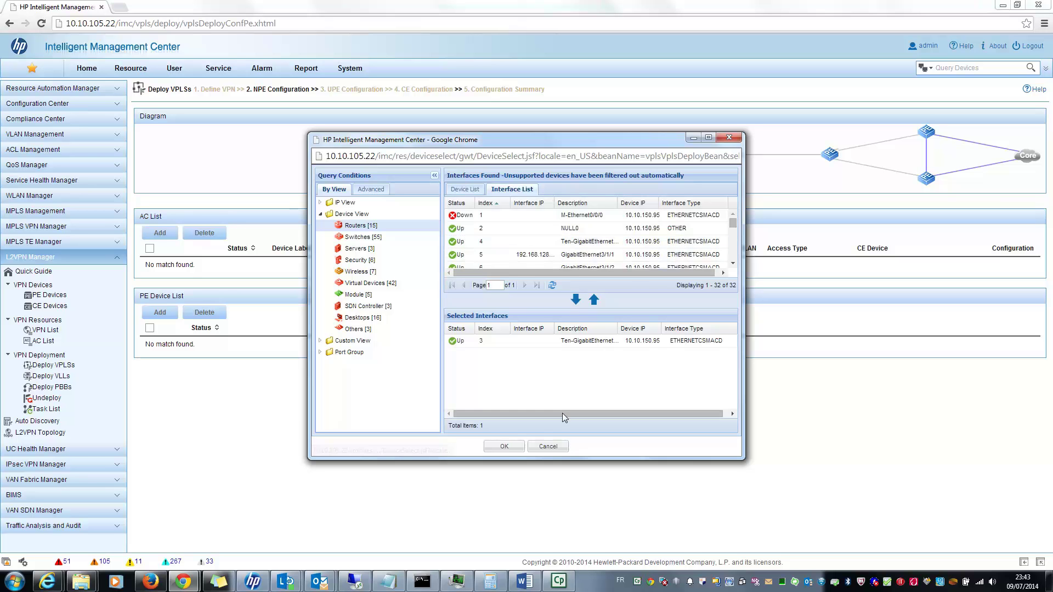
pyautogui.click(515, 446)
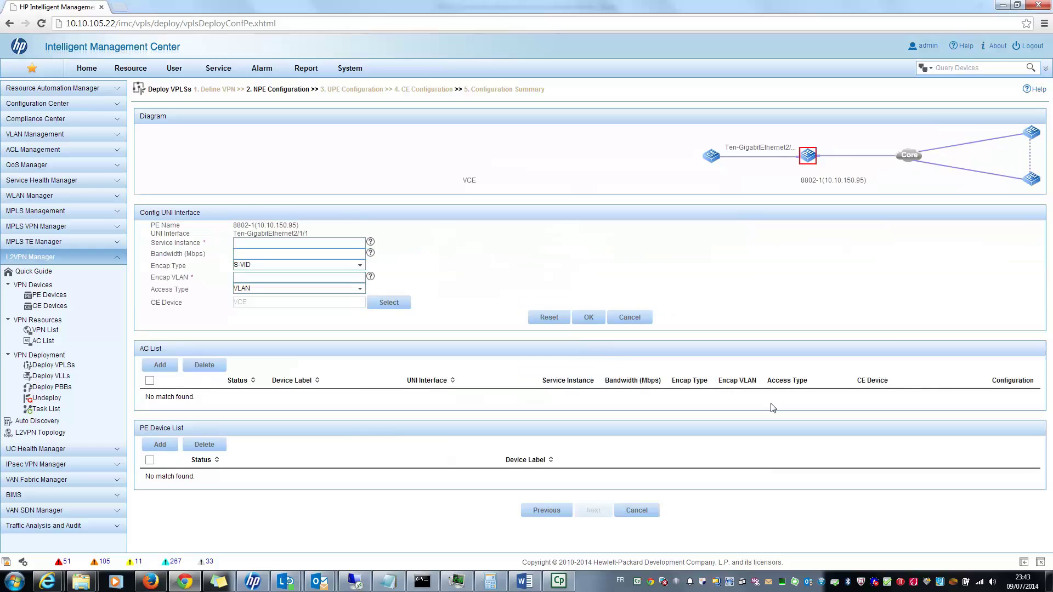
# Save the 8802-1 AC with service instance 12, bandwidth 10, S-VID encapsulation, VLAN 10, access type VLAN.
pyautogui.click(321, 245)
pyautogui.click(285, 256)
pyautogui.click(301, 272)
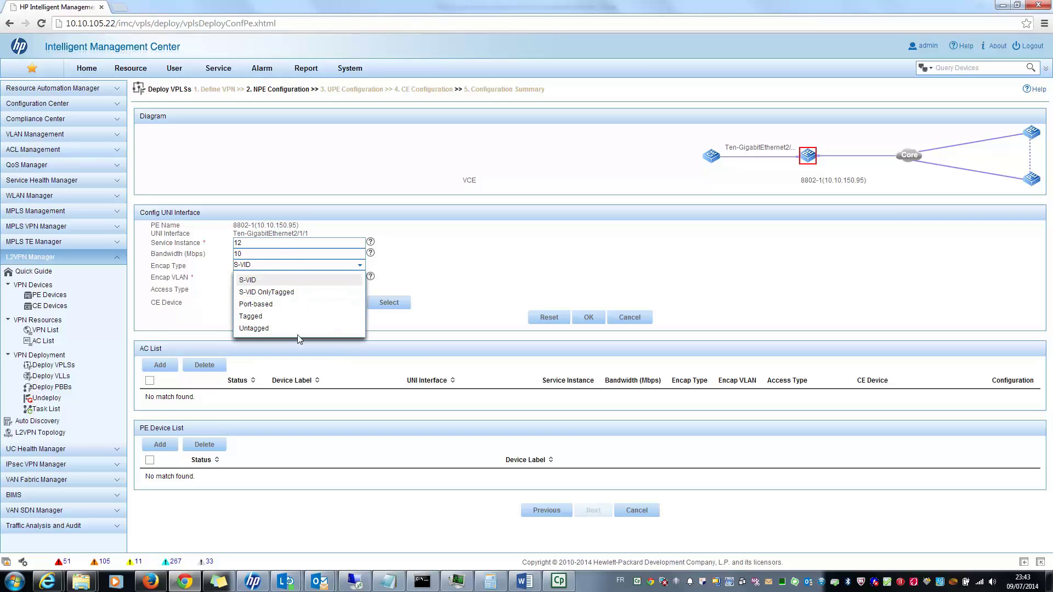
pyautogui.click(296, 280)
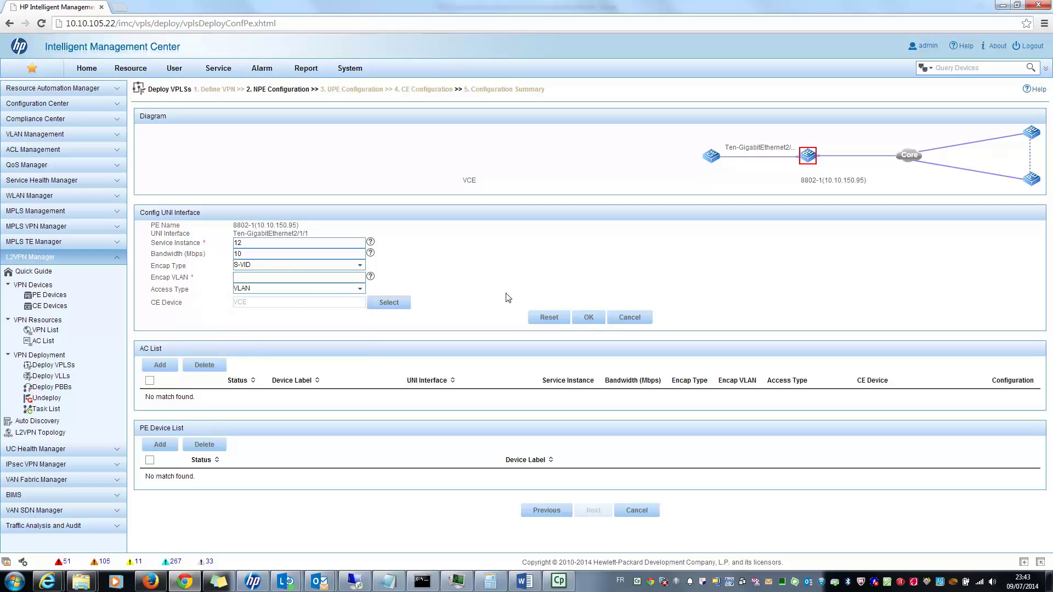
pyautogui.write('10')
pyautogui.click(362, 288)
pyautogui.click(457, 280)
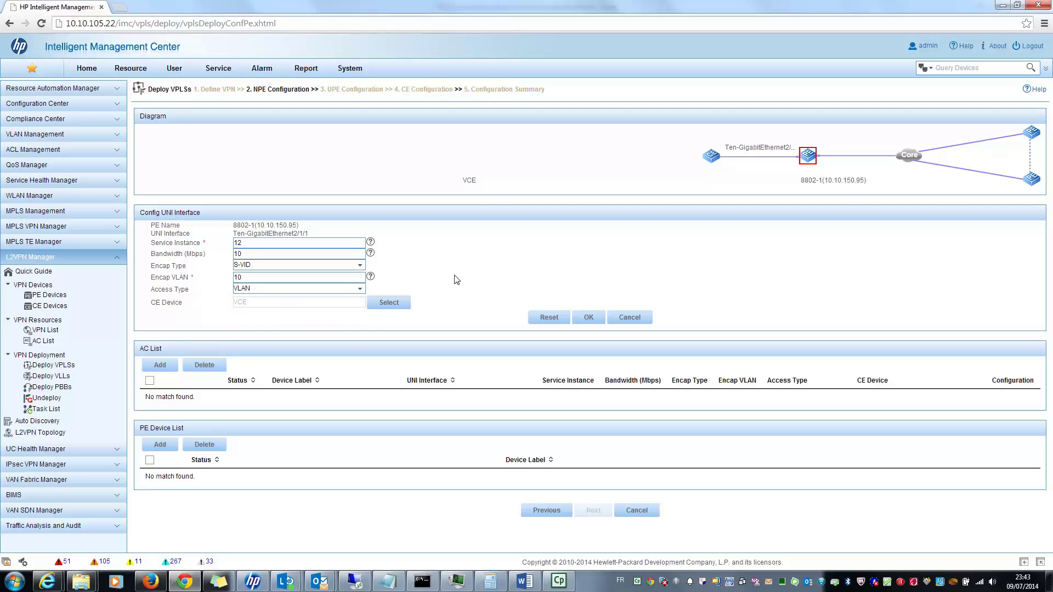
pyautogui.click(584, 321)
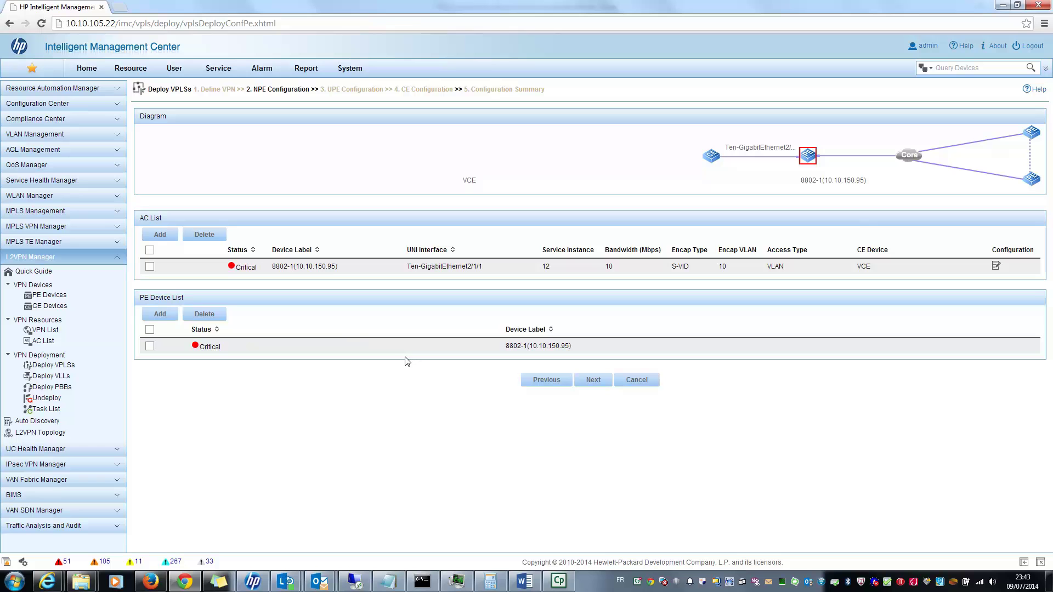
# In the UPE step, add an attachment circuit on 8802-2's Ten-GigabitEthernet2/2/1.
pyautogui.click(595, 377)
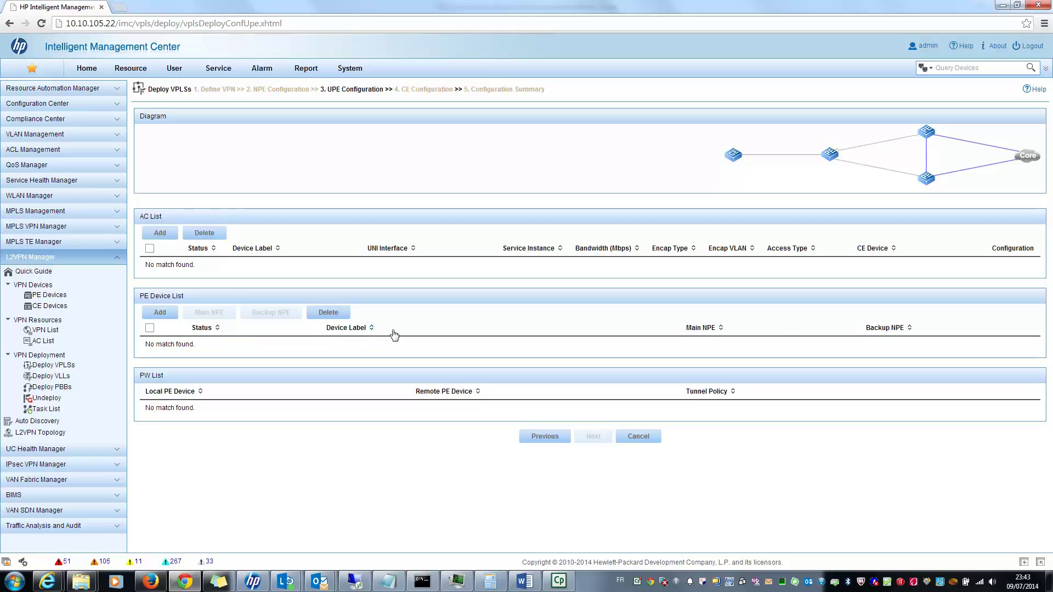
pyautogui.click(153, 228)
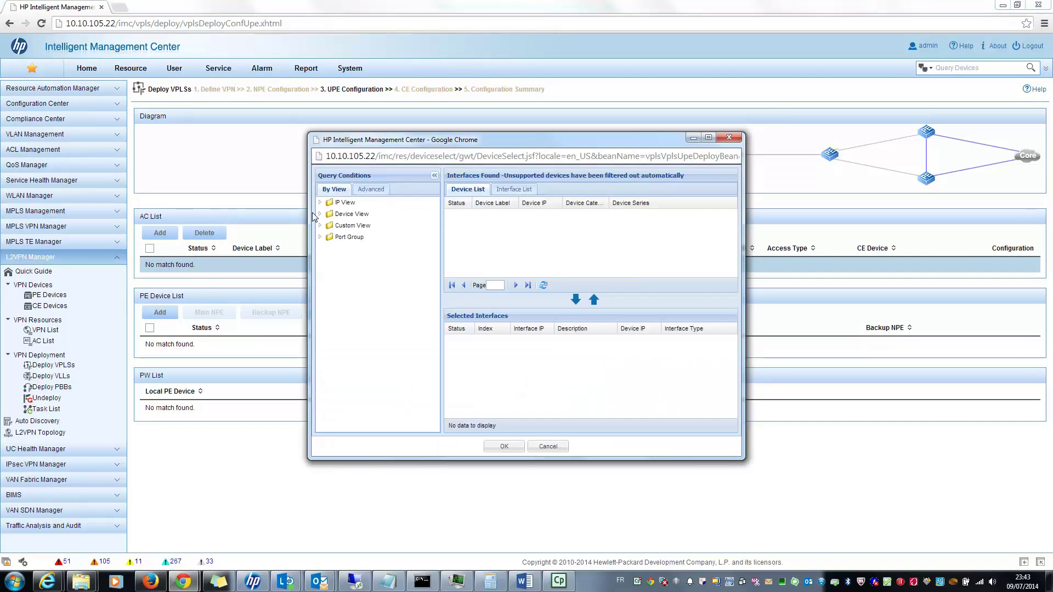
pyautogui.click(352, 213)
pyautogui.doubleClick(545, 215)
pyautogui.click(601, 256)
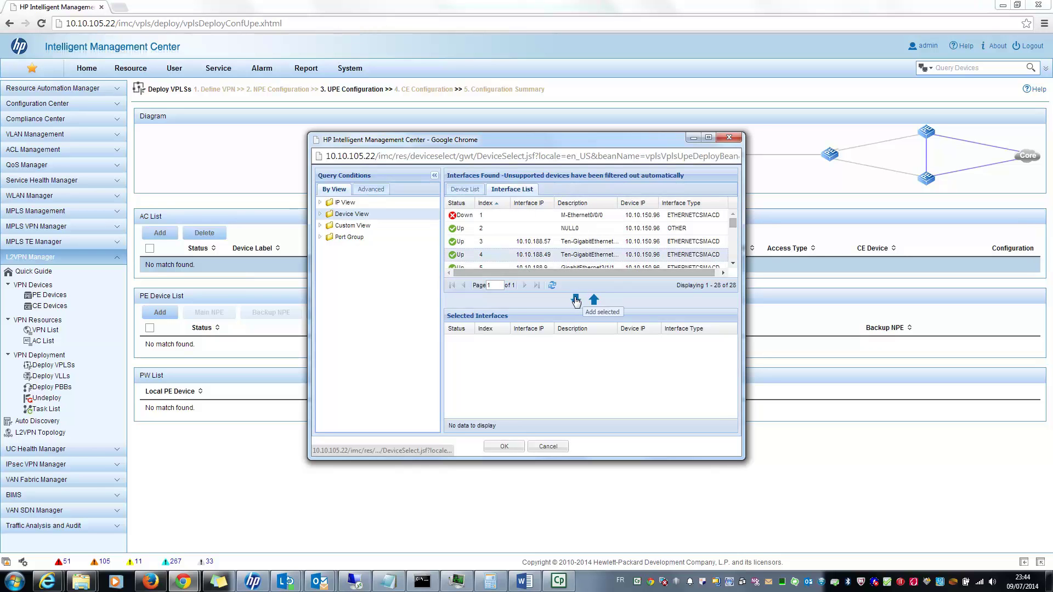
pyautogui.click(576, 300)
pyautogui.click(504, 446)
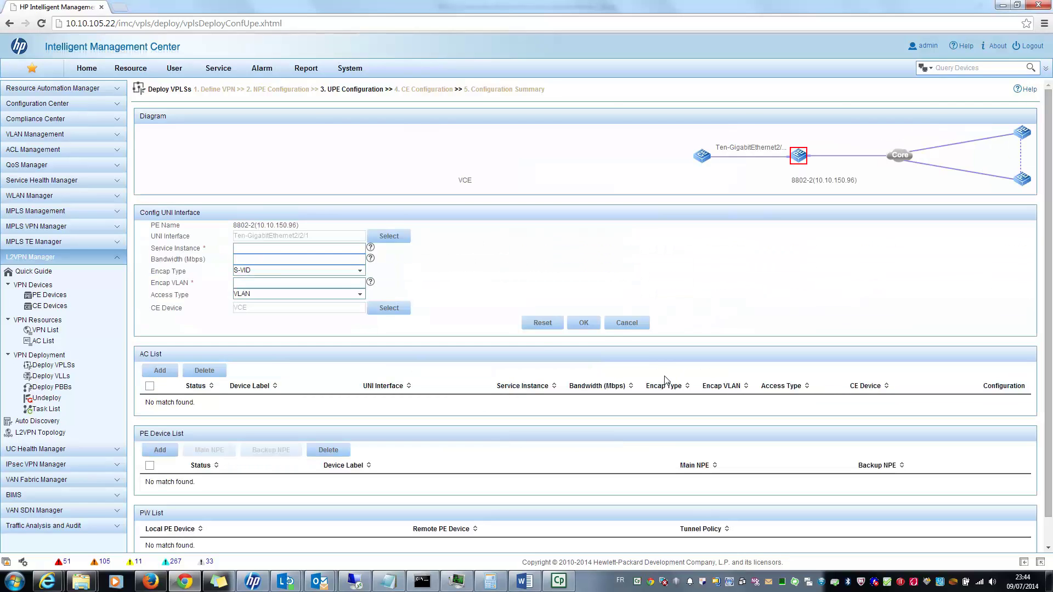
# Save the 8802-2 AC with service instance 12, bandwidth 10 and encap VLAN 10.
pyautogui.click(287, 249)
pyautogui.write('12')
pyautogui.write('10')
pyautogui.click(290, 284)
pyautogui.write('10')
pyautogui.click(584, 323)
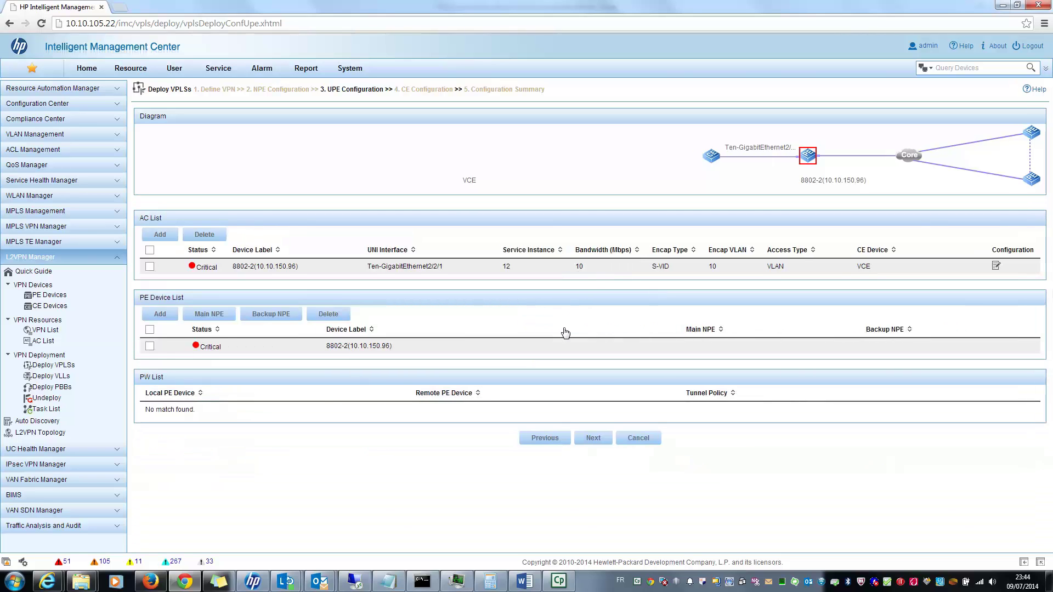
# Assign 8802-1 as main NPE of UPE 8802-2, creating a PW between them.
pyautogui.click(149, 346)
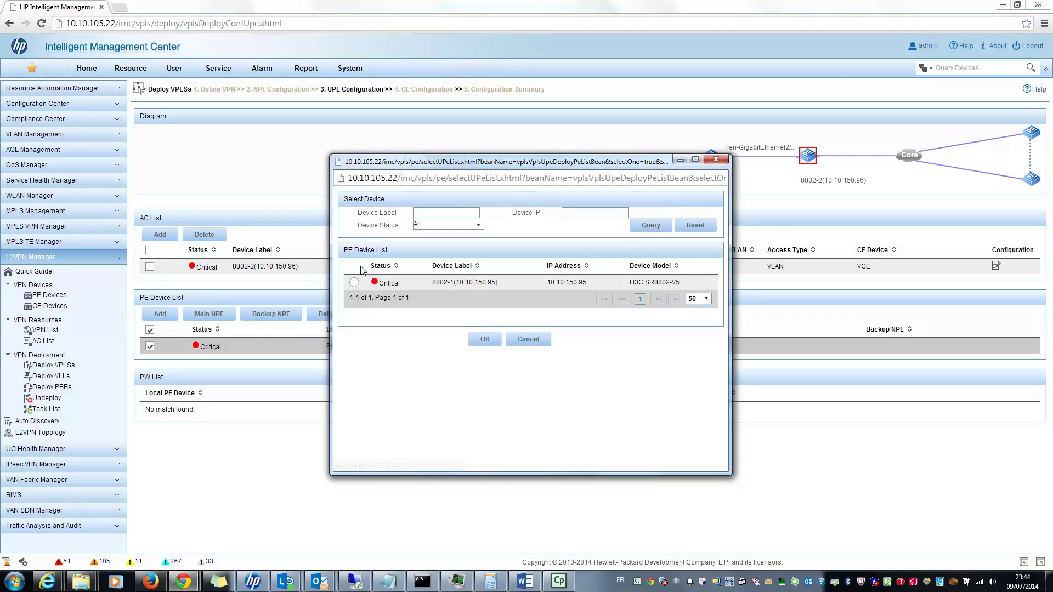
pyautogui.click(355, 283)
pyautogui.click(485, 339)
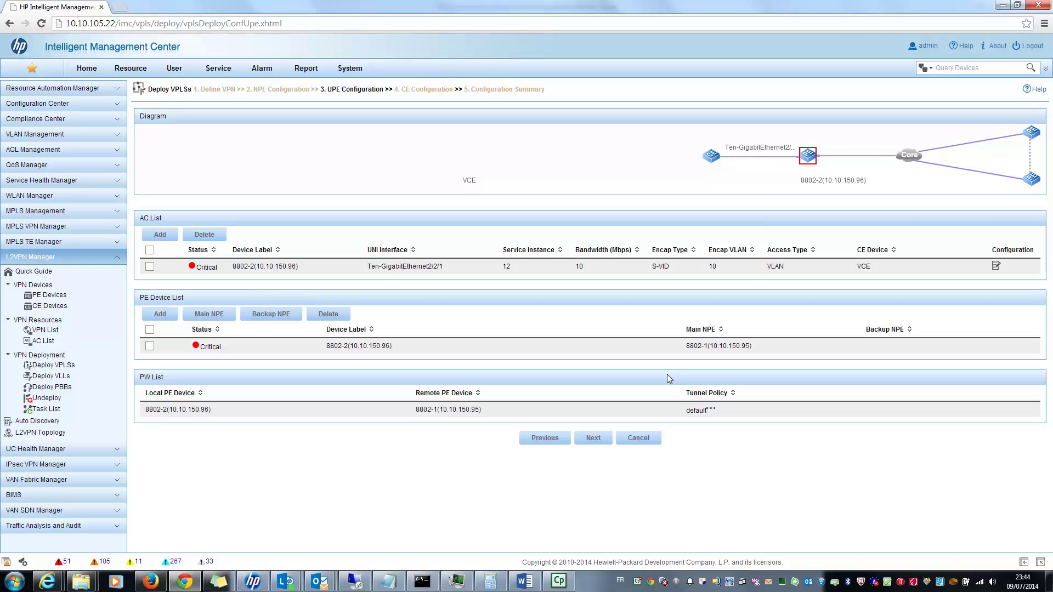
pyautogui.click(603, 444)
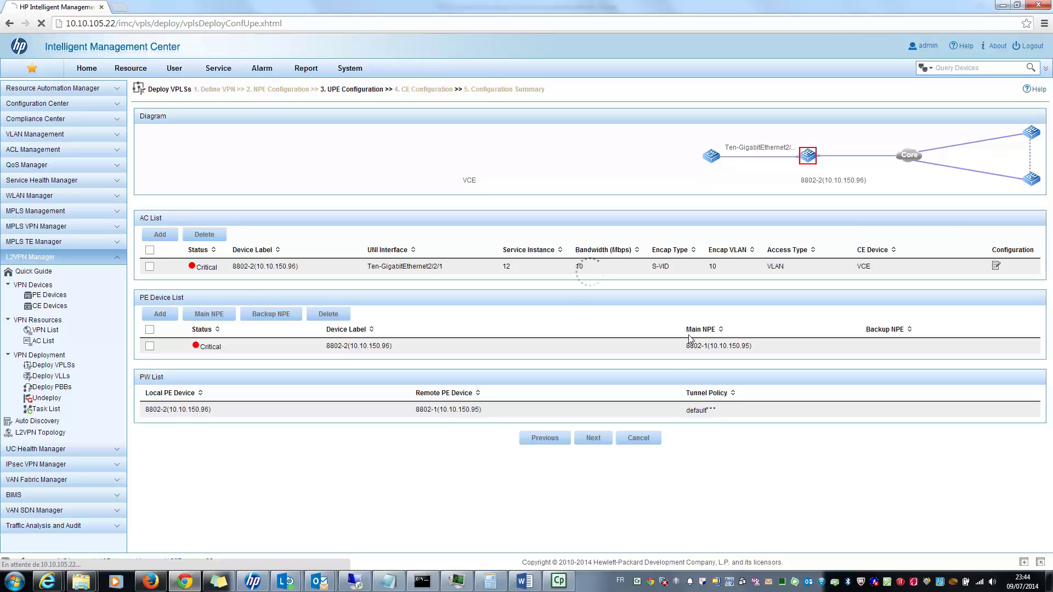